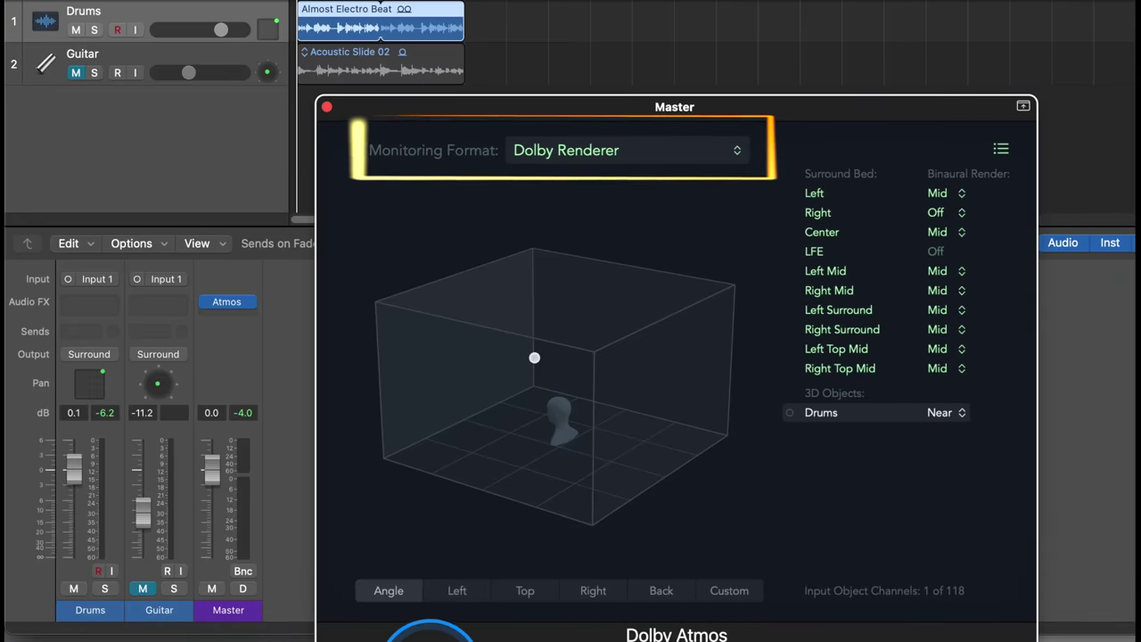
pyautogui.click(591, 151)
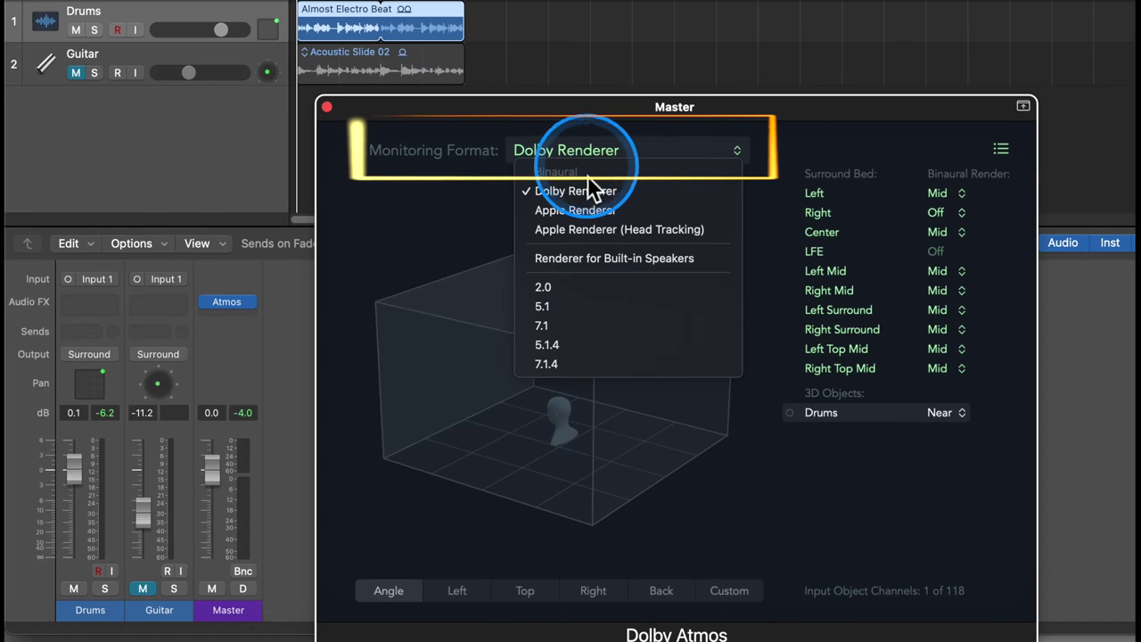
pyautogui.click(585, 195)
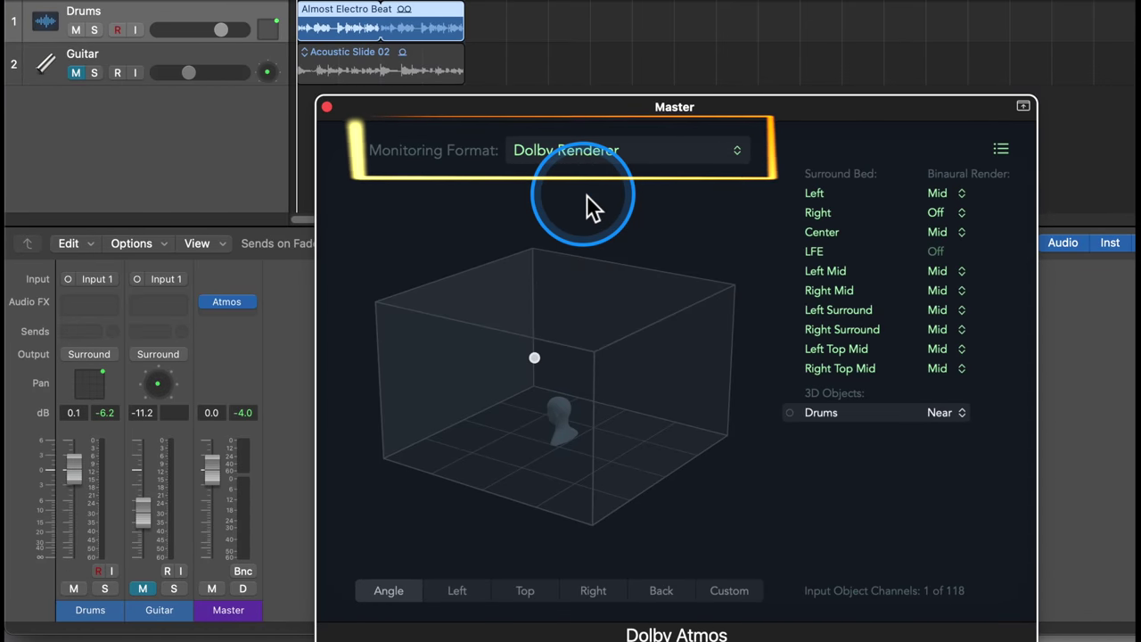
pyautogui.click(961, 417)
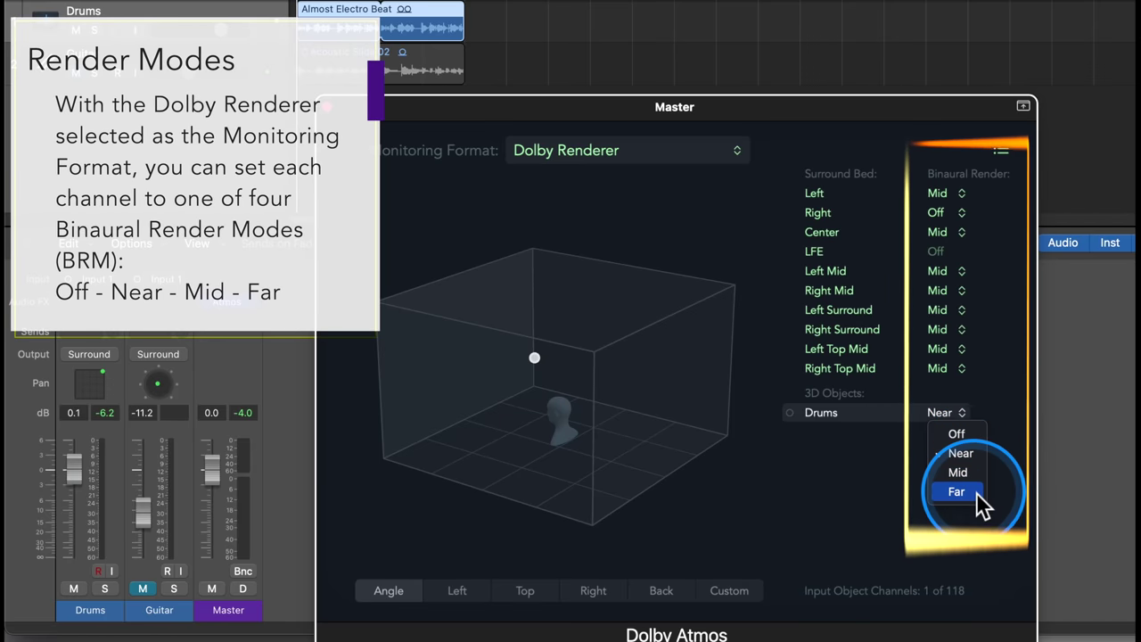
pyautogui.click(848, 537)
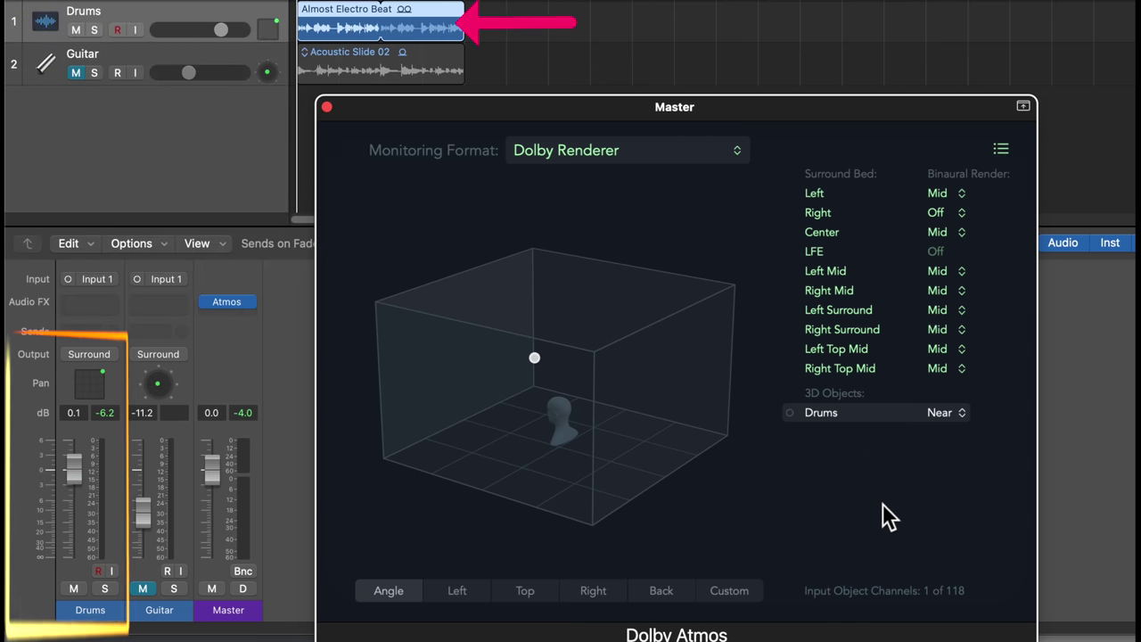
# Change the Drums 3D object's Binaural Render mode from Near to Mid.
pyautogui.click(169, 361)
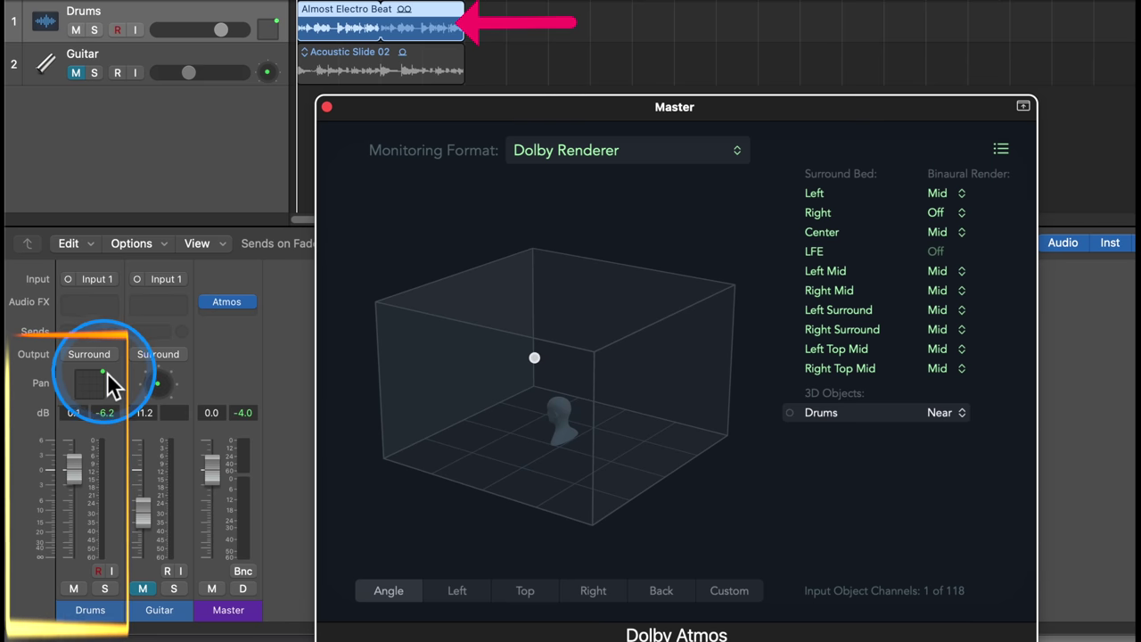
pyautogui.moveTo(102, 370)
pyautogui.mouseDown()
pyautogui.moveTo(75, 373)
pyautogui.moveTo(102, 370)
pyautogui.mouseUp()
pyautogui.click(956, 415)
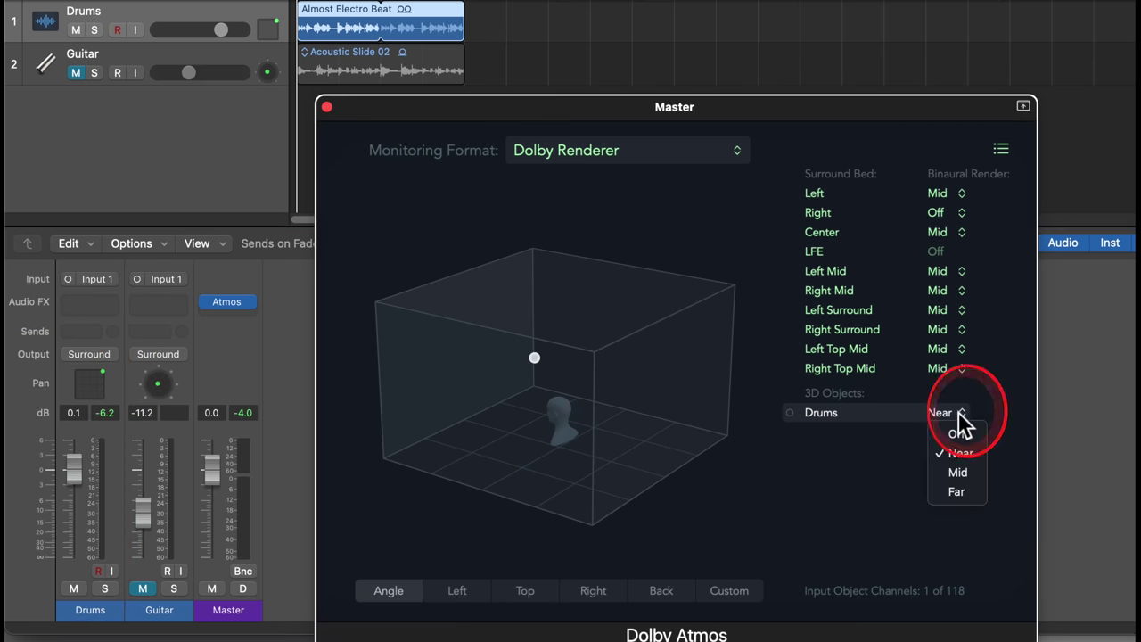
pyautogui.click(961, 472)
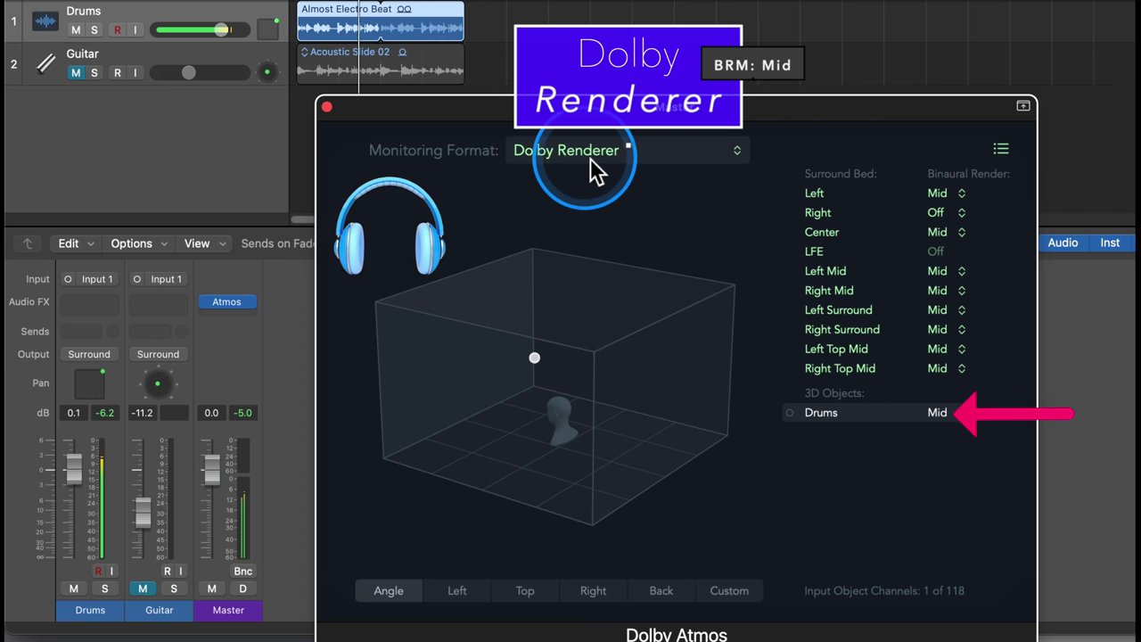
# Switch the monitoring format back and forth between Apple Renderer and Dolby Renderer twice to compare them.
pyautogui.click(699, 152)
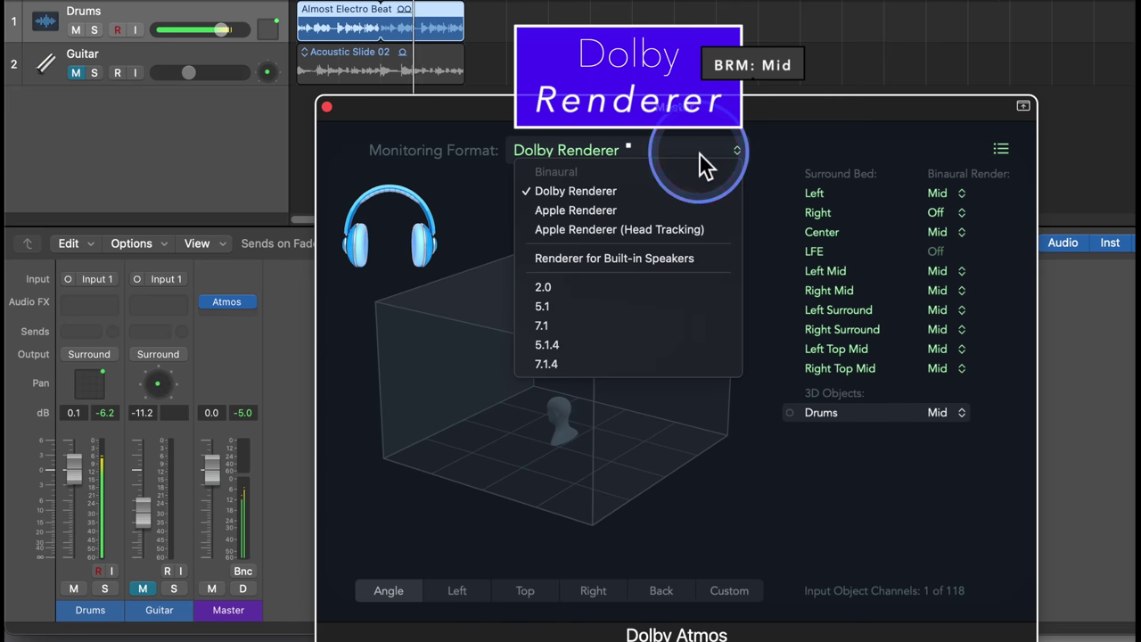
pyautogui.click(685, 210)
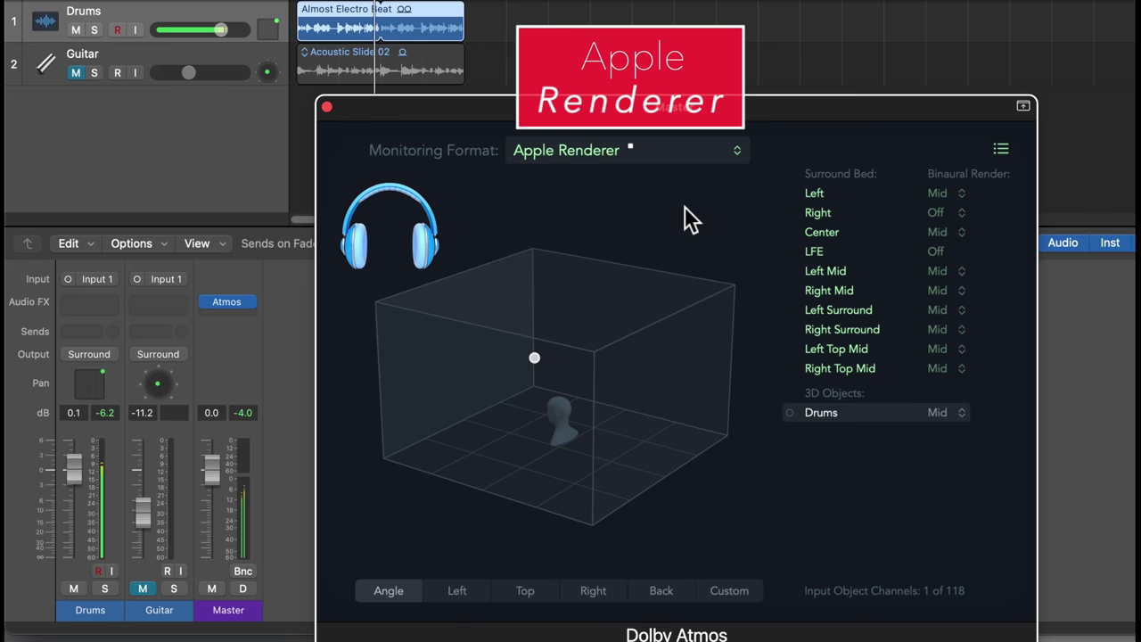
pyautogui.click(671, 167)
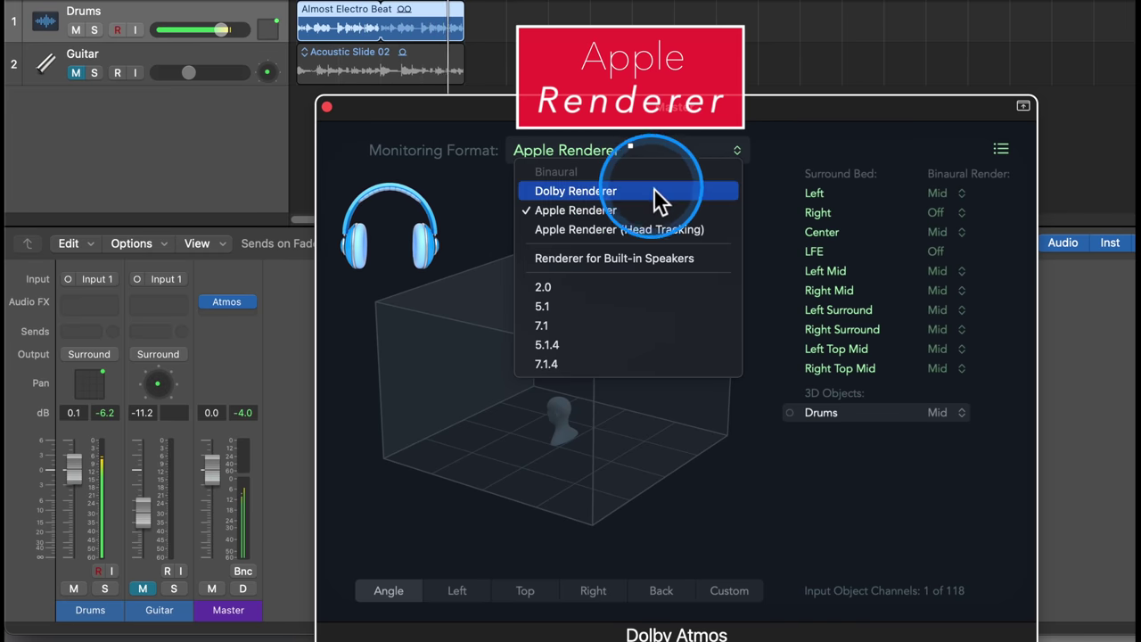
pyautogui.click(656, 191)
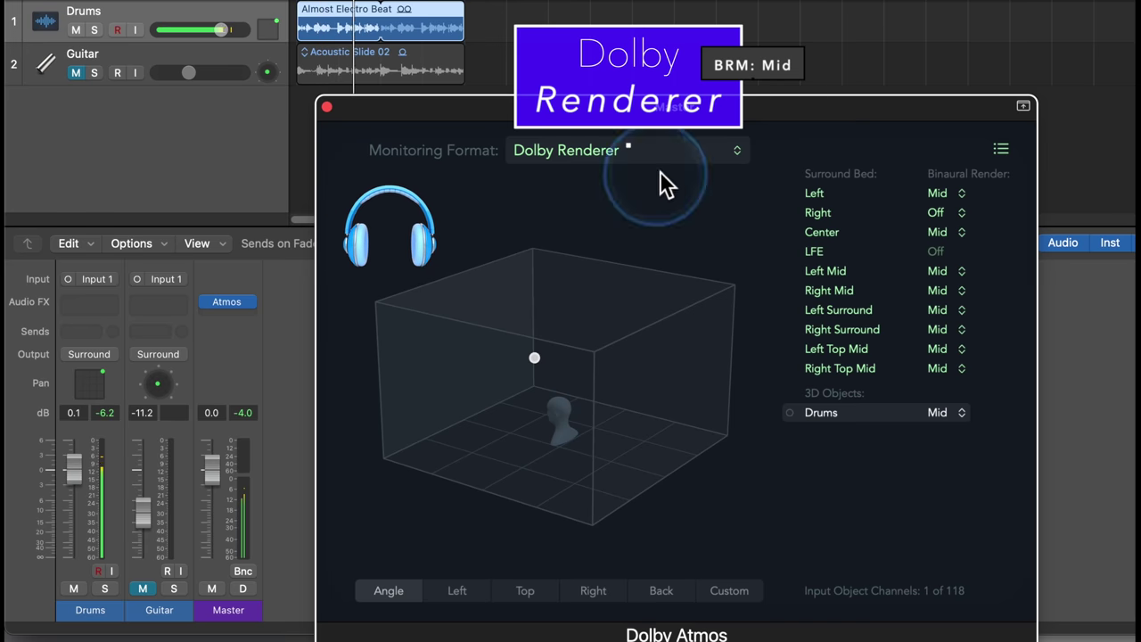
pyautogui.click(666, 152)
pyautogui.click(651, 210)
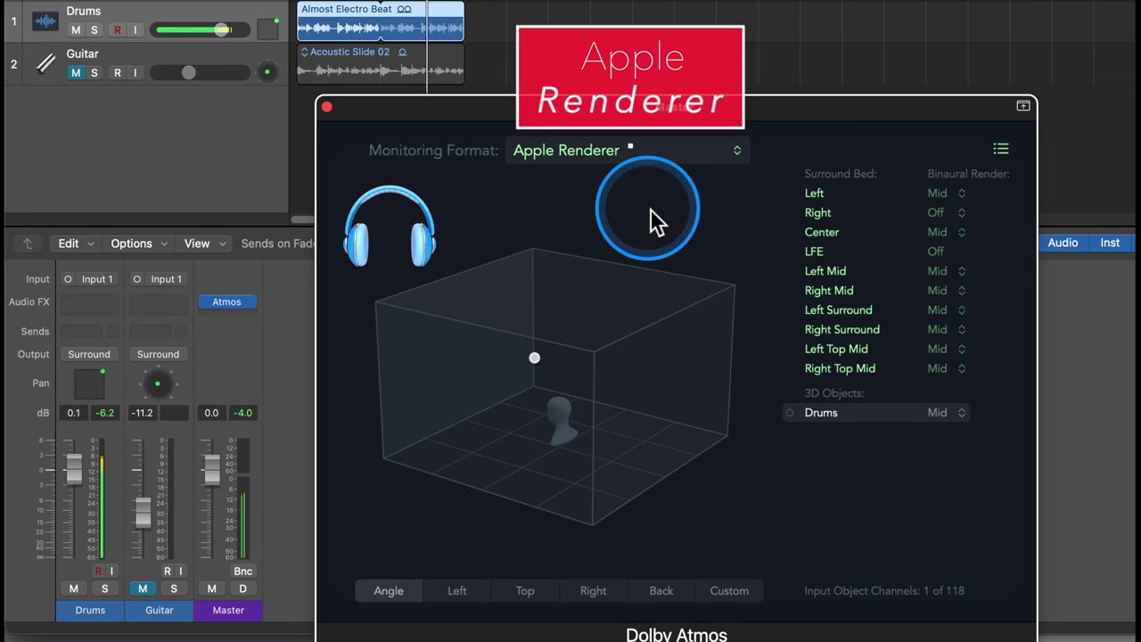
pyautogui.click(657, 154)
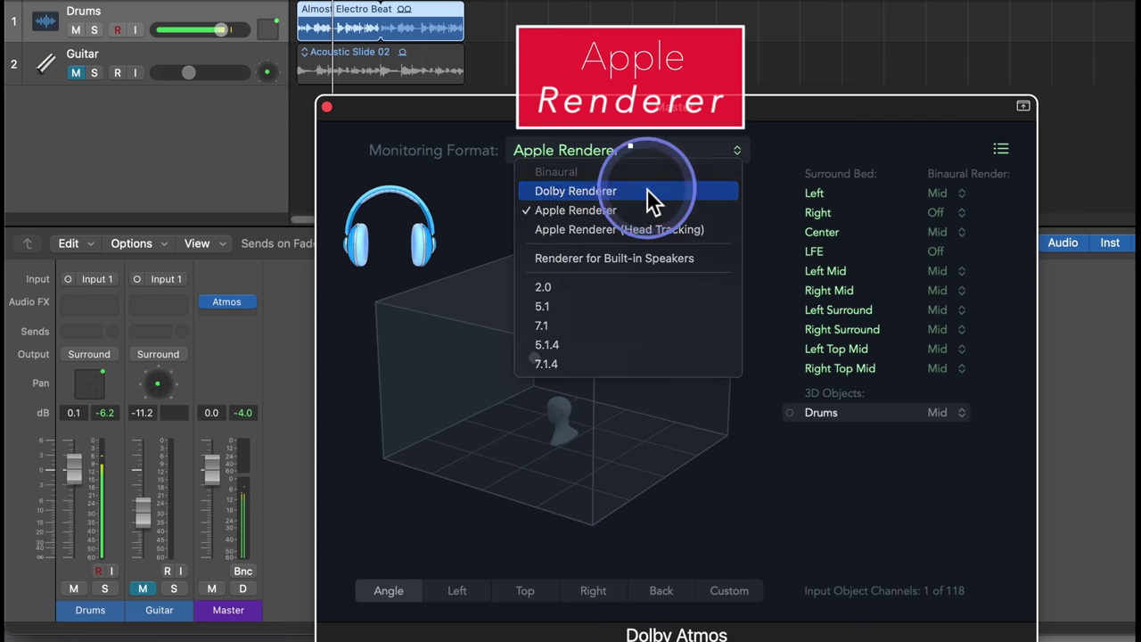
pyautogui.click(652, 200)
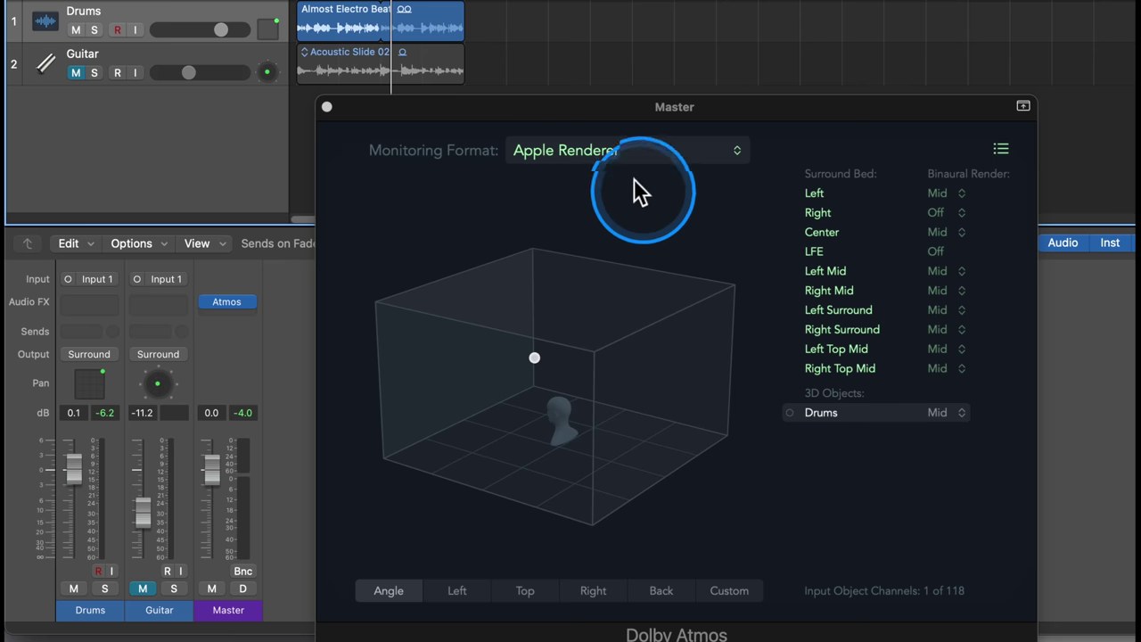
# Monitor through the Dolby Renderer, set the Drums binaural render mode to Off, and start playback.
pyautogui.click(618, 157)
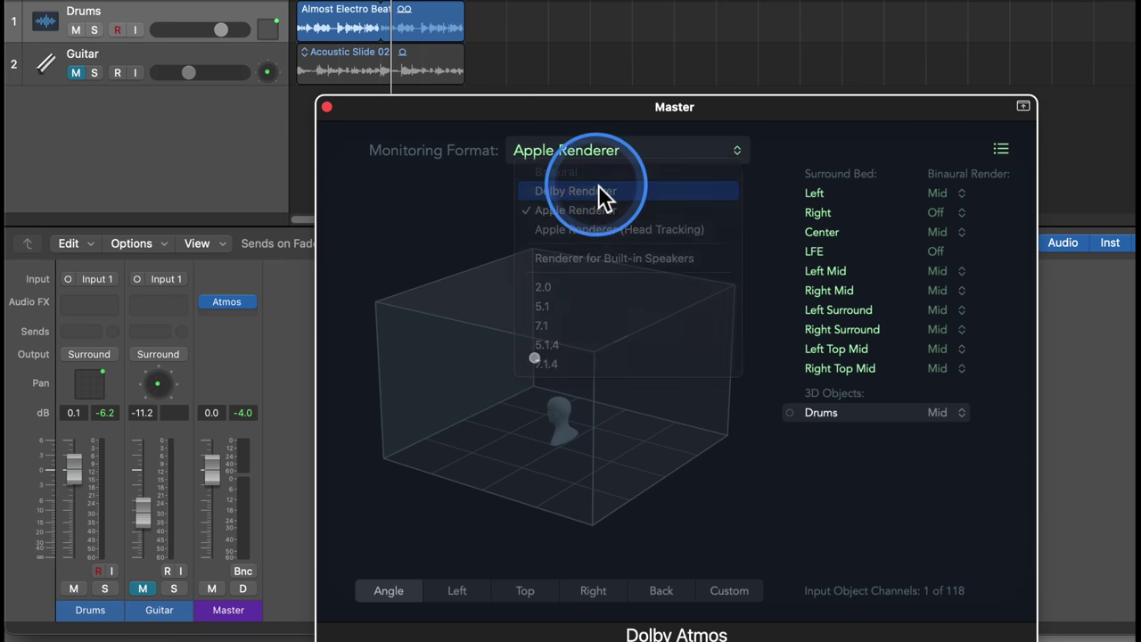
pyautogui.click(602, 191)
pyautogui.click(948, 414)
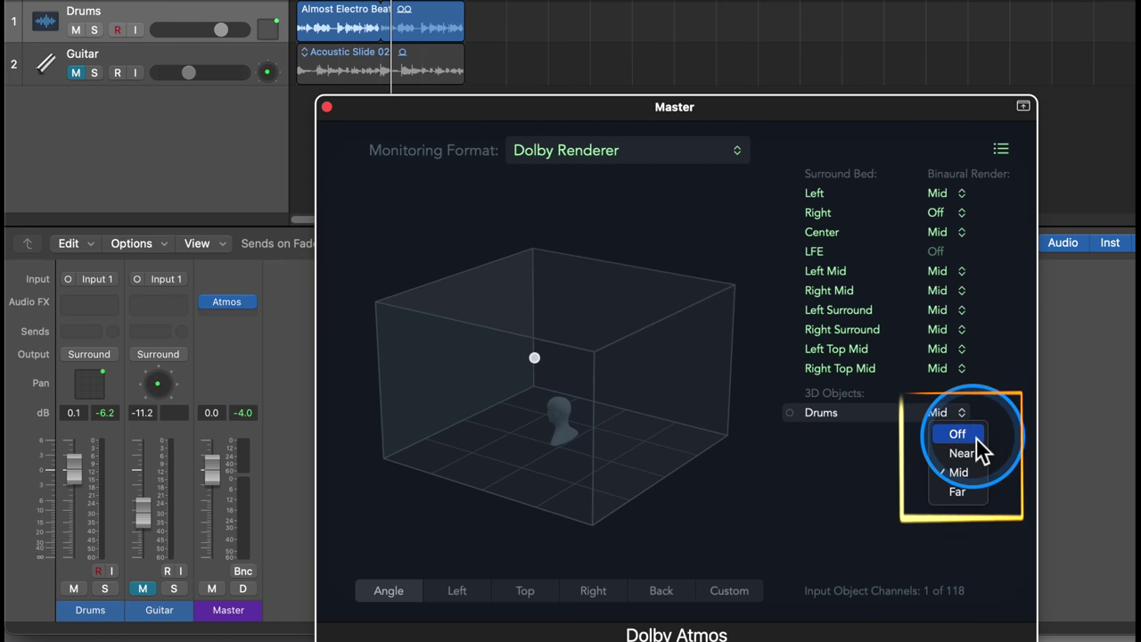
pyautogui.click(976, 437)
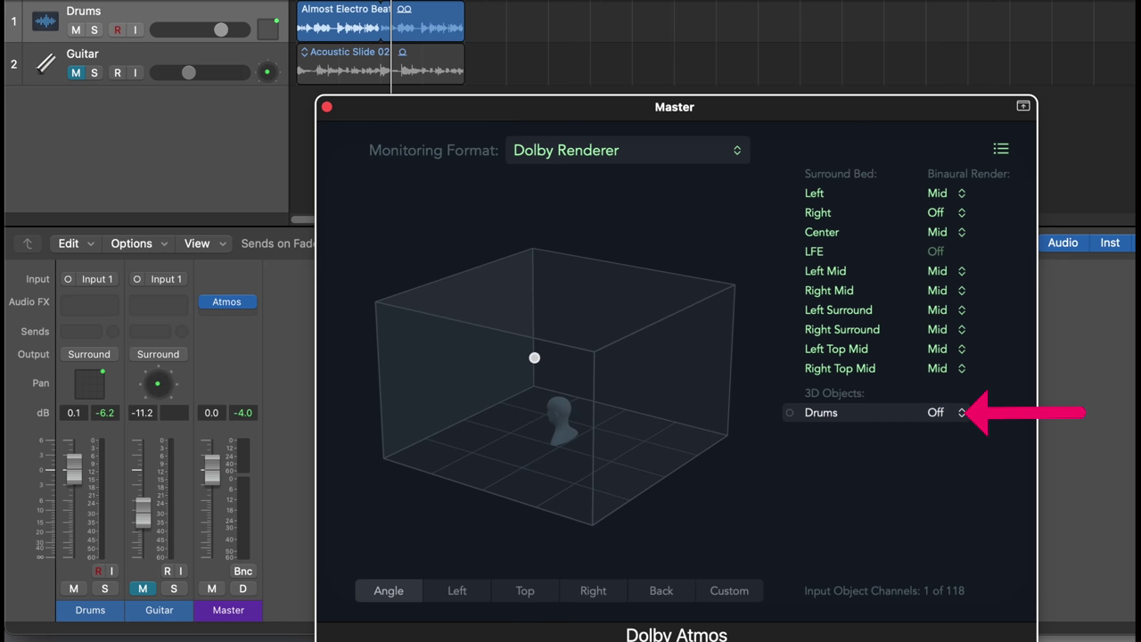
pyautogui.press('space')
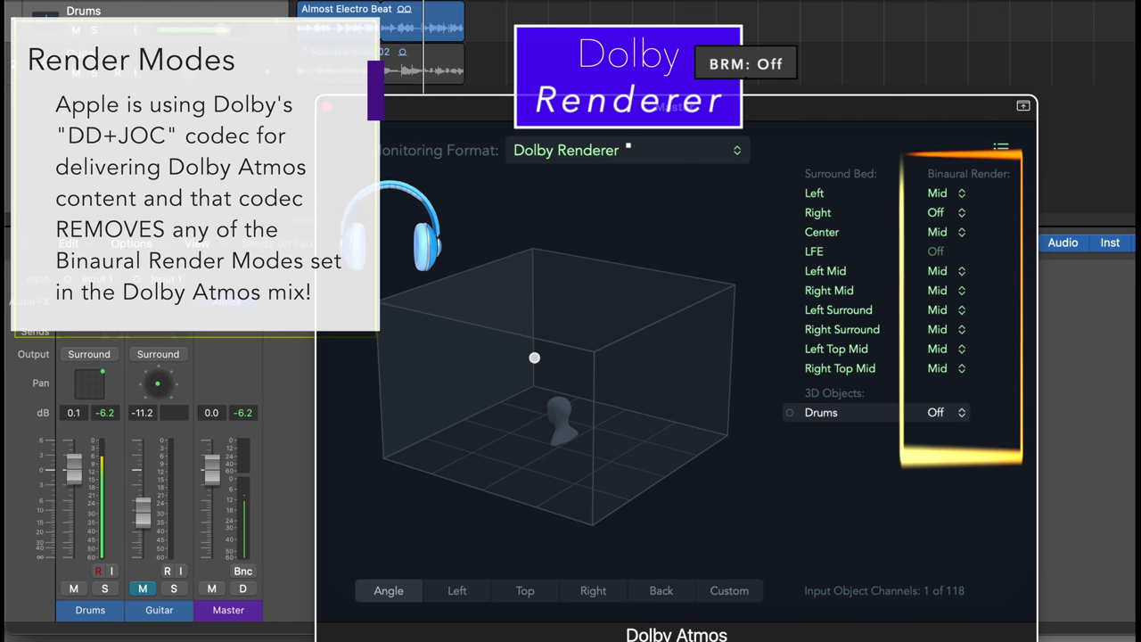
# Alternate the monitoring format between Apple Renderer and Dolby Renderer three times, ending on Apple Renderer.
pyautogui.click(656, 150)
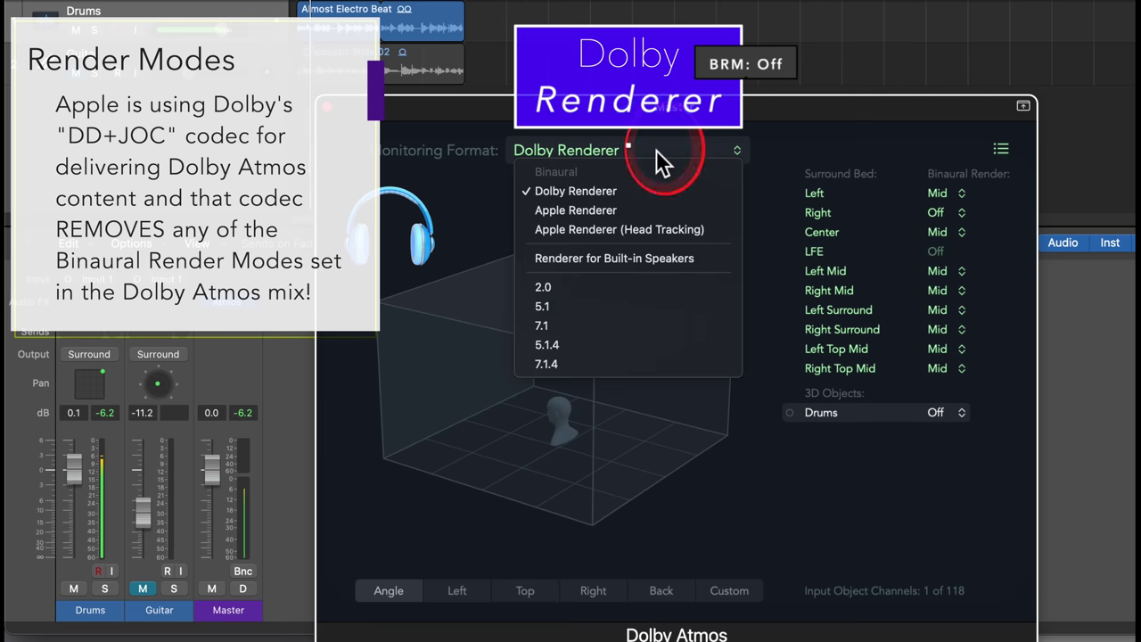
pyautogui.click(637, 210)
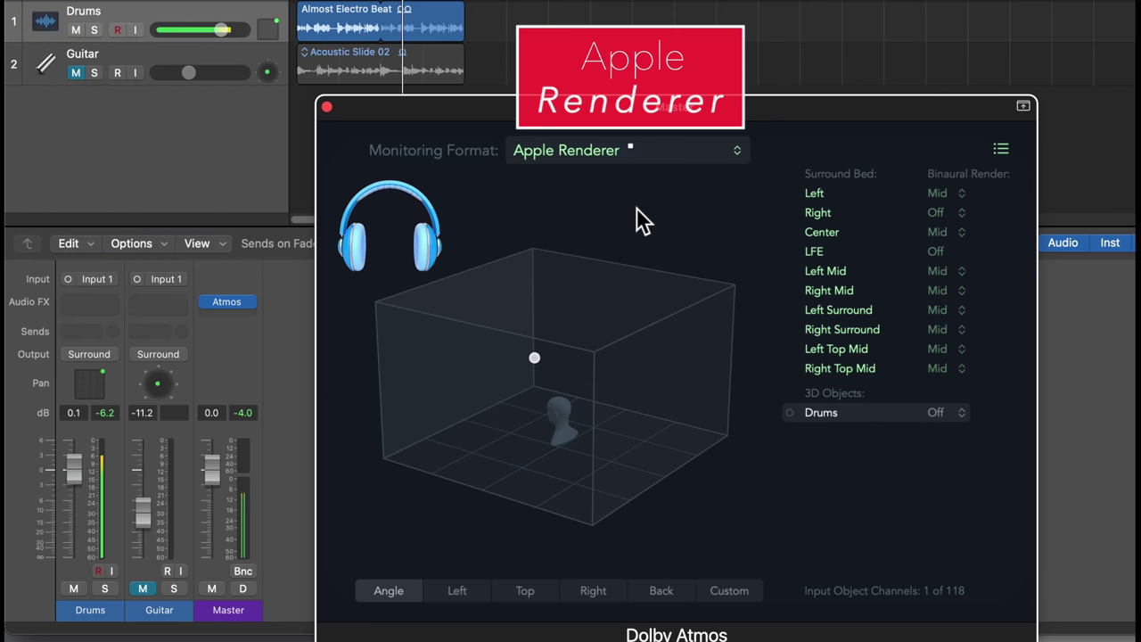
pyautogui.click(698, 150)
pyautogui.click(675, 199)
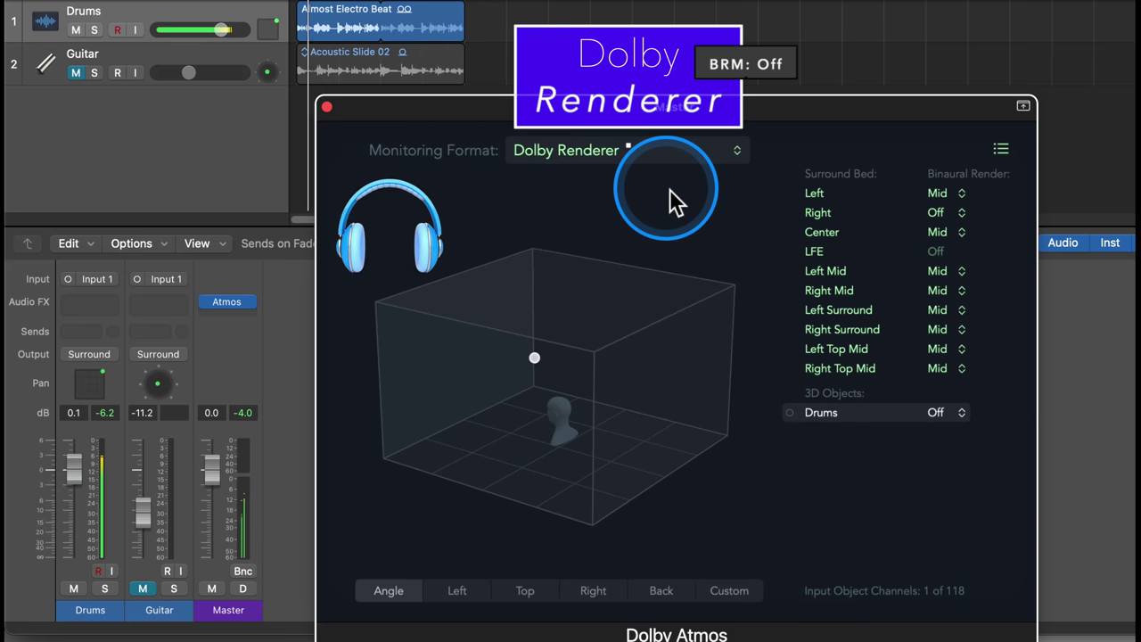
pyautogui.click(695, 149)
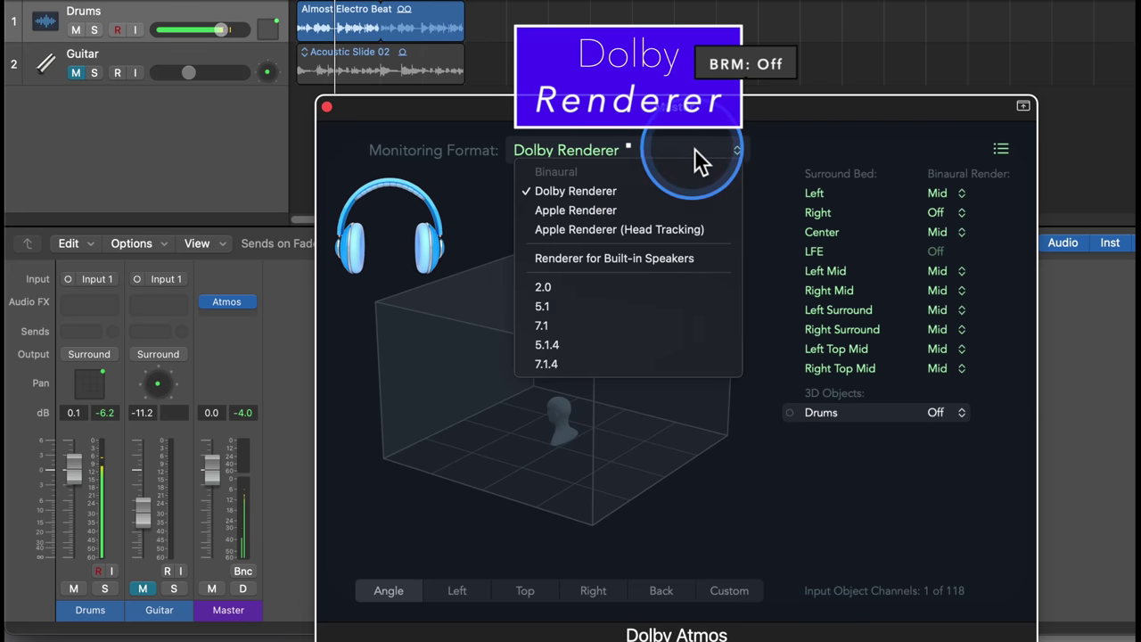
pyautogui.click(691, 208)
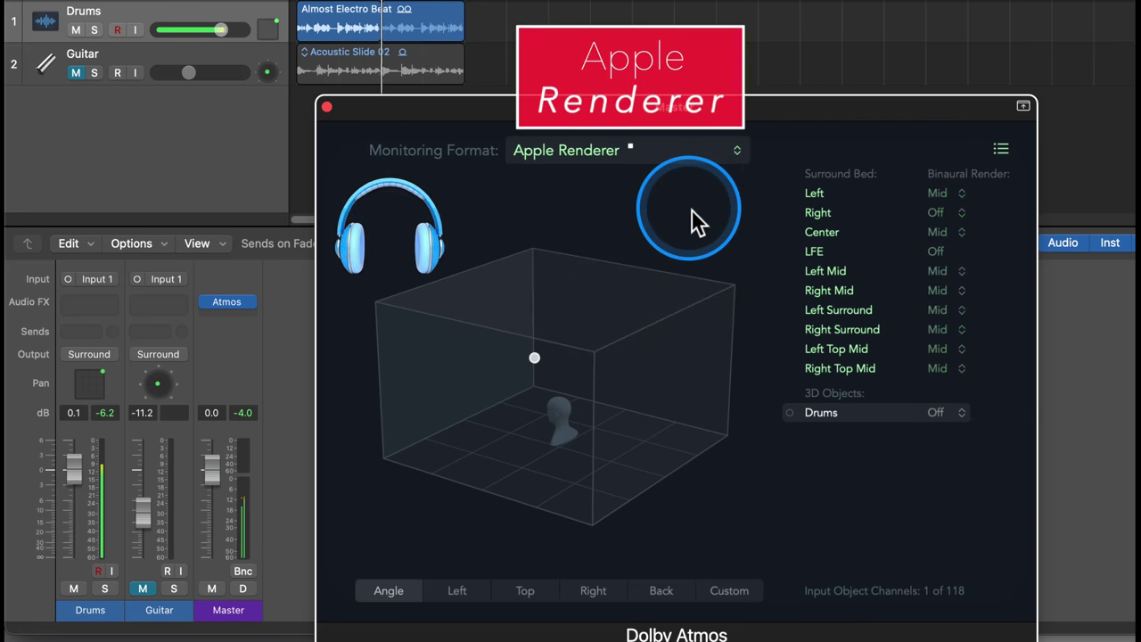
pyautogui.click(699, 153)
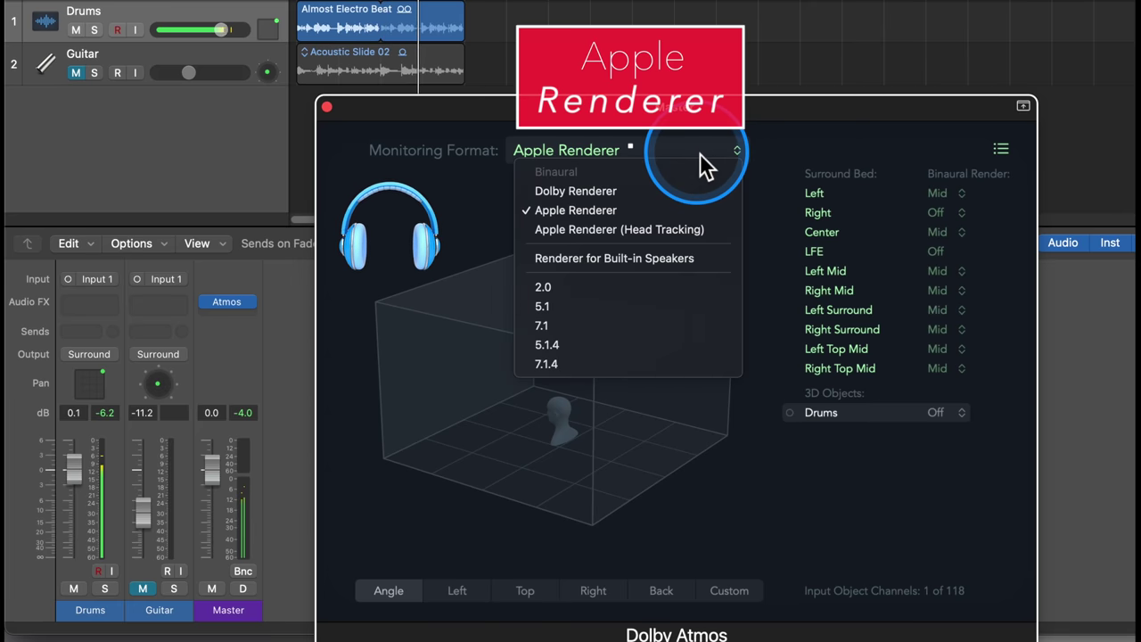
pyautogui.click(689, 189)
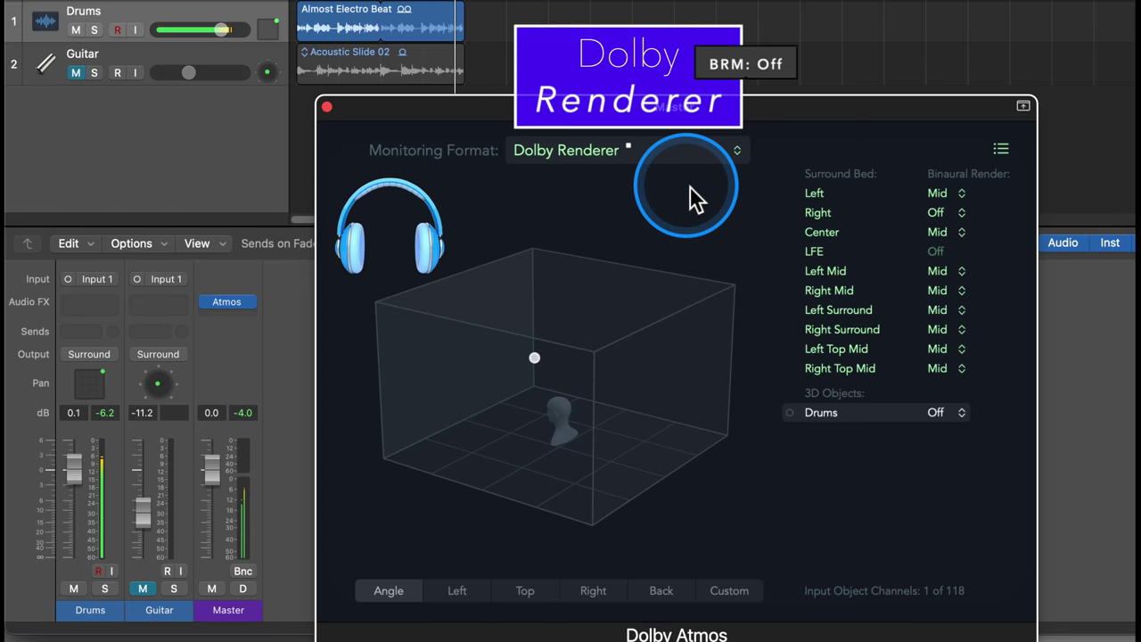
pyautogui.click(685, 150)
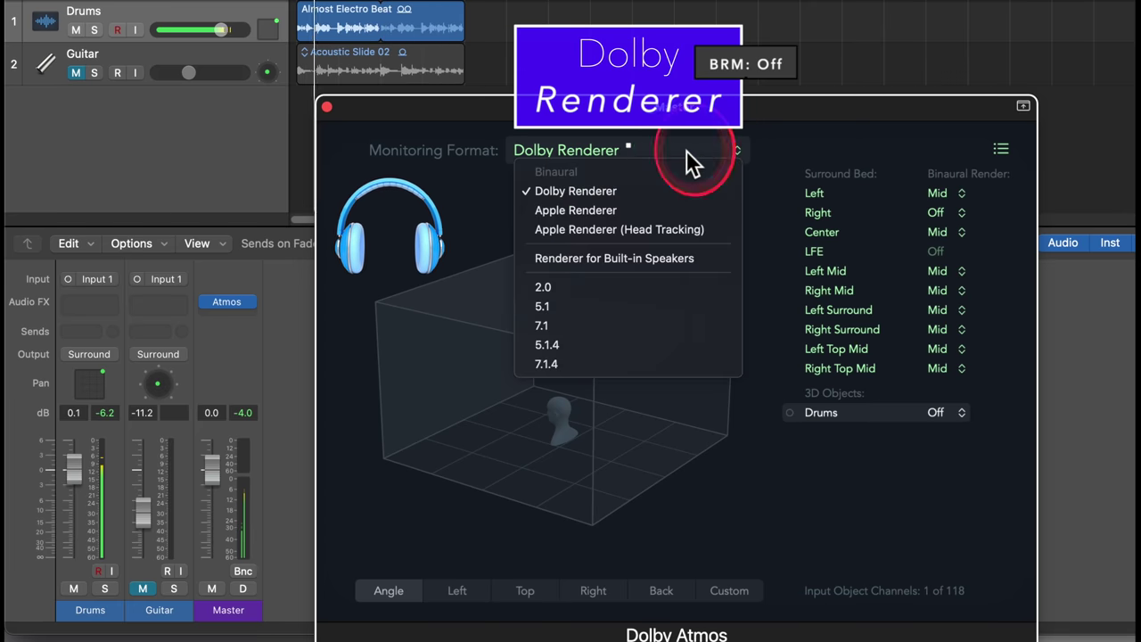
pyautogui.click(675, 209)
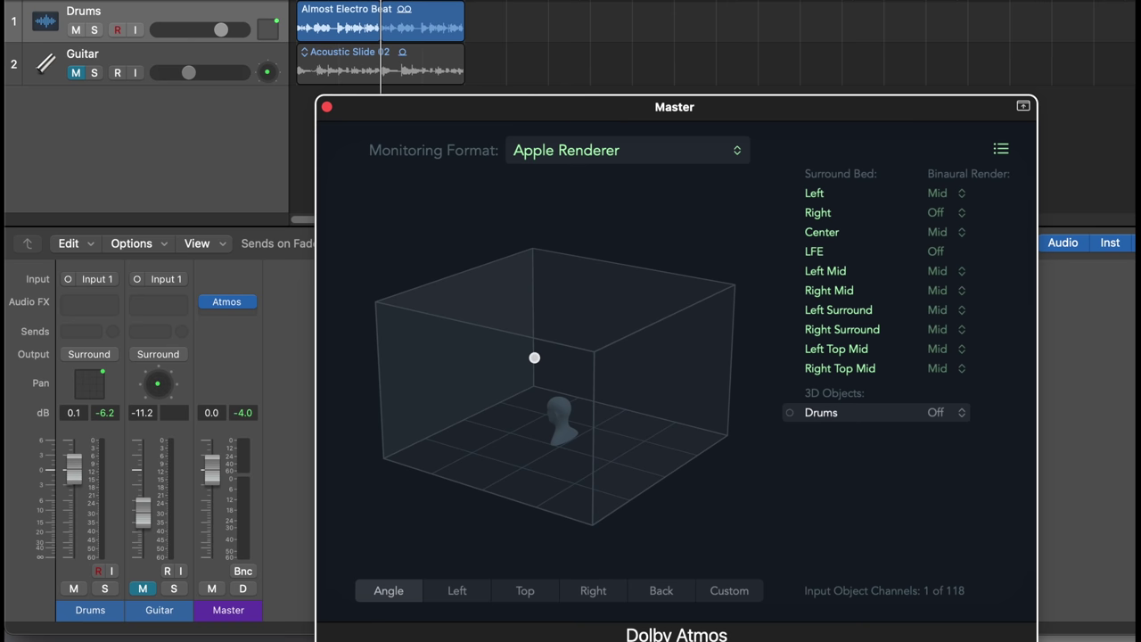
# Check the monitoring format list and dismiss it, keeping Apple Renderer.
pyautogui.click(676, 159)
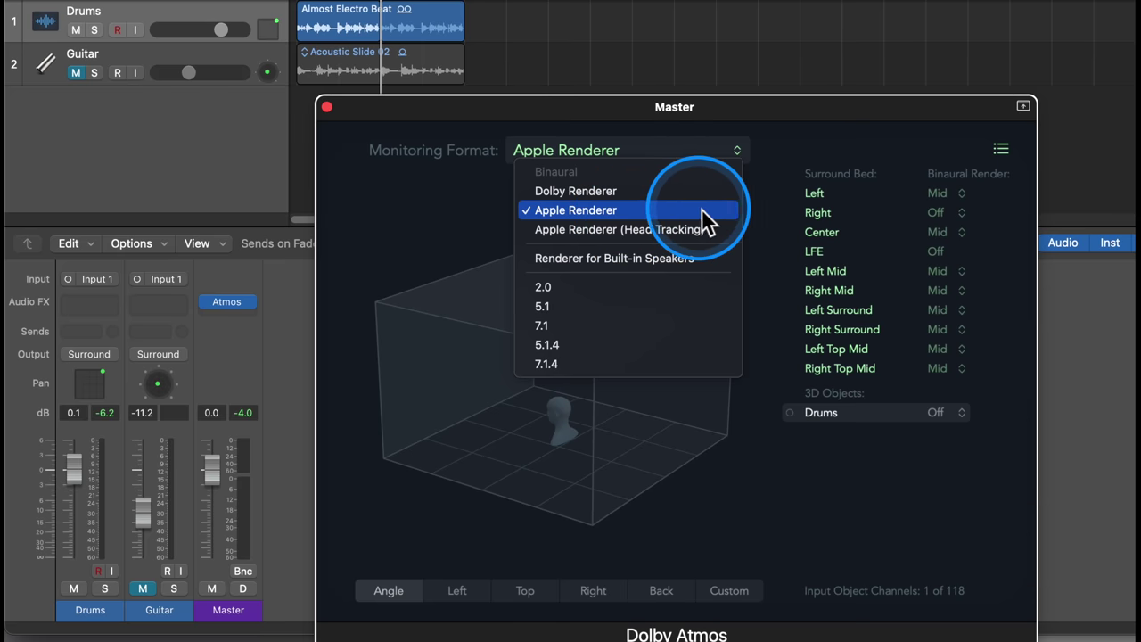
pyautogui.click(783, 496)
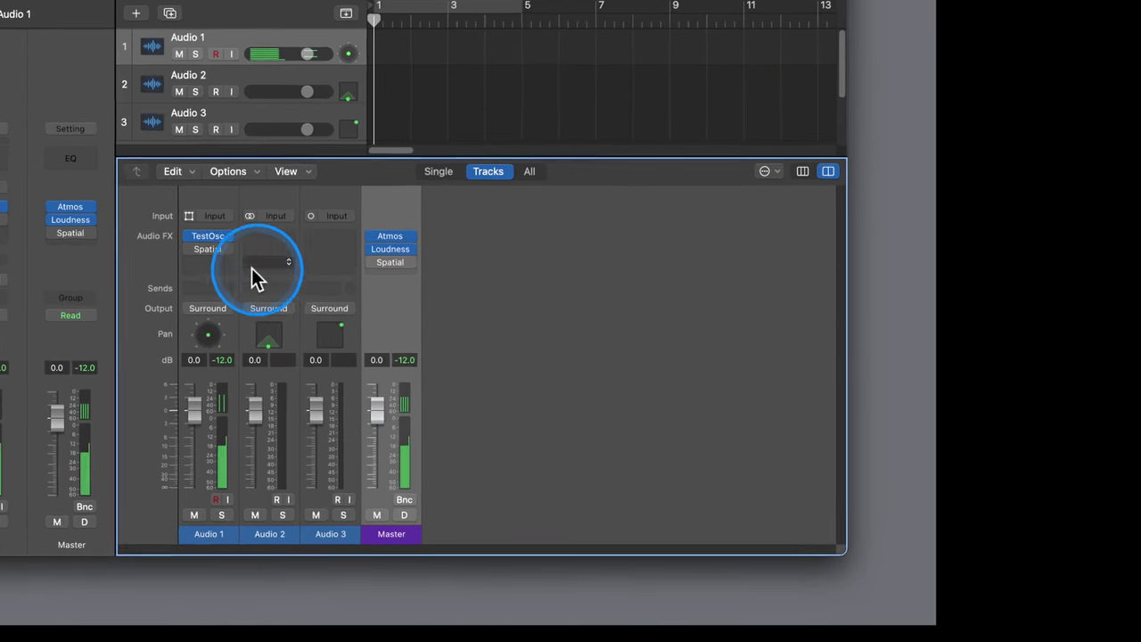
# Browse Audio 1's insert effects to Imaging > Spatial Audio Monitoring > 7.1.2, then dismiss the list.
pyautogui.moveTo(254, 319)
pyautogui.click(162, 61)
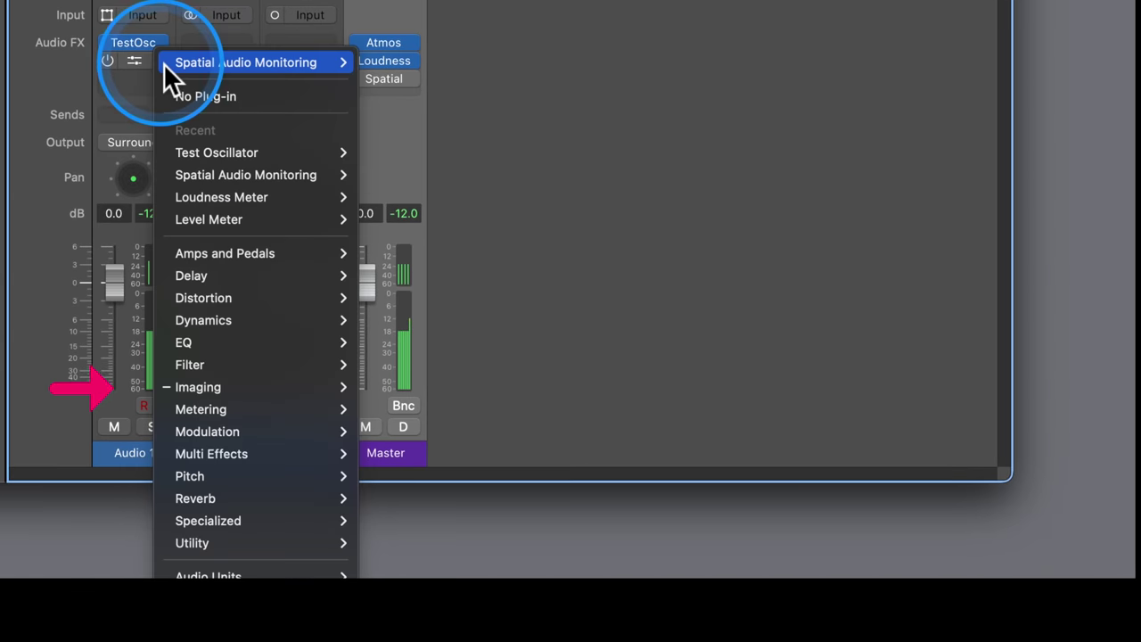
pyautogui.moveTo(213, 393)
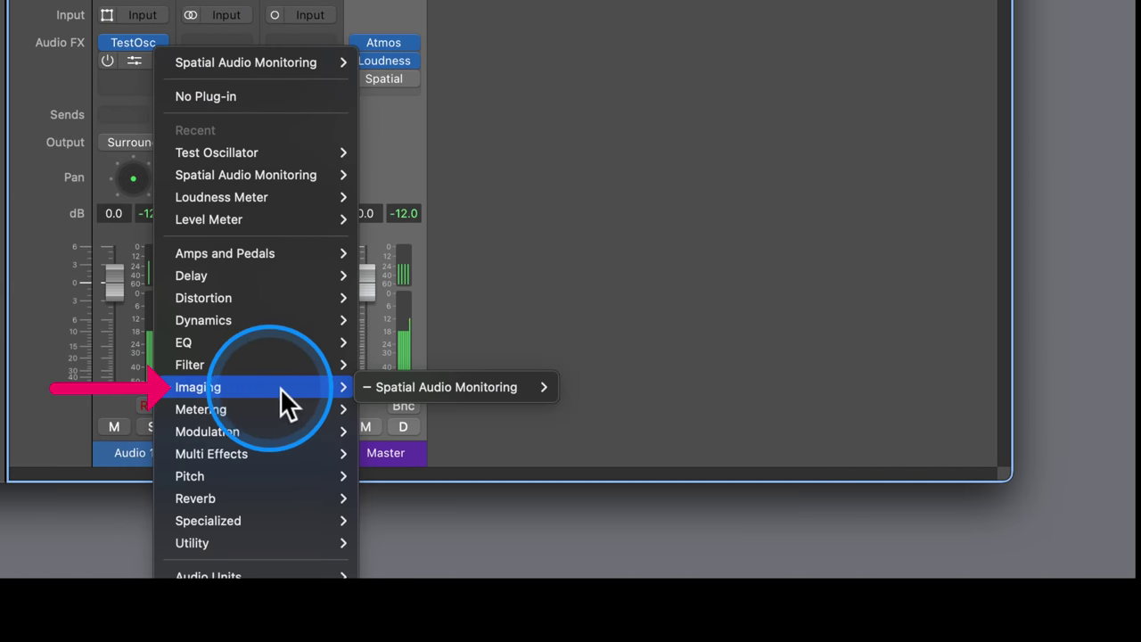
pyautogui.moveTo(441, 388)
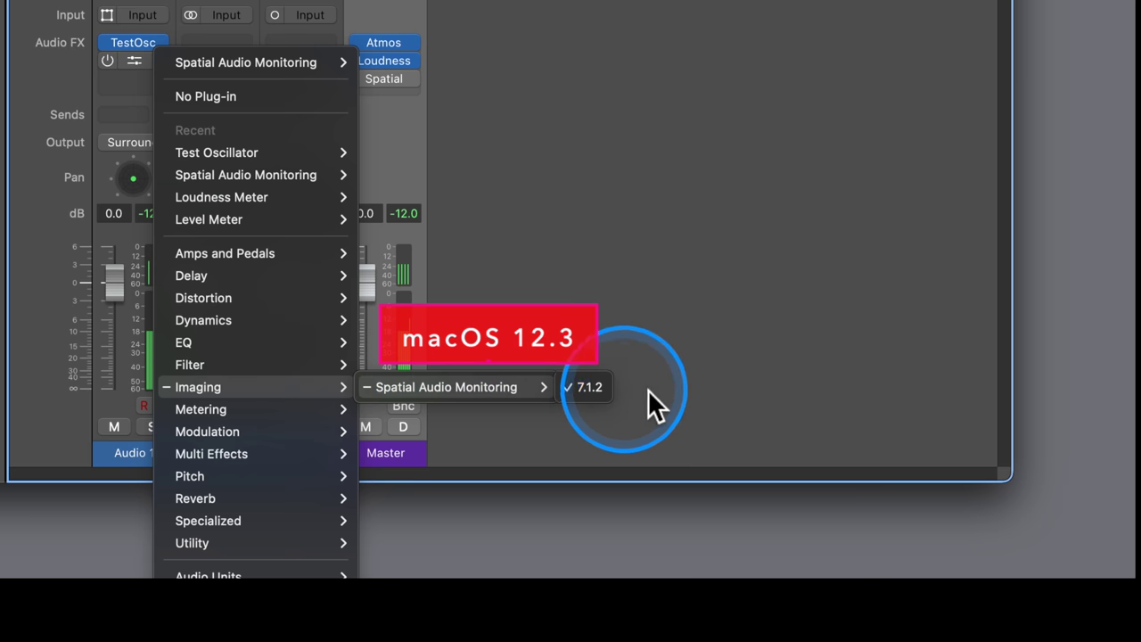
pyautogui.click(714, 393)
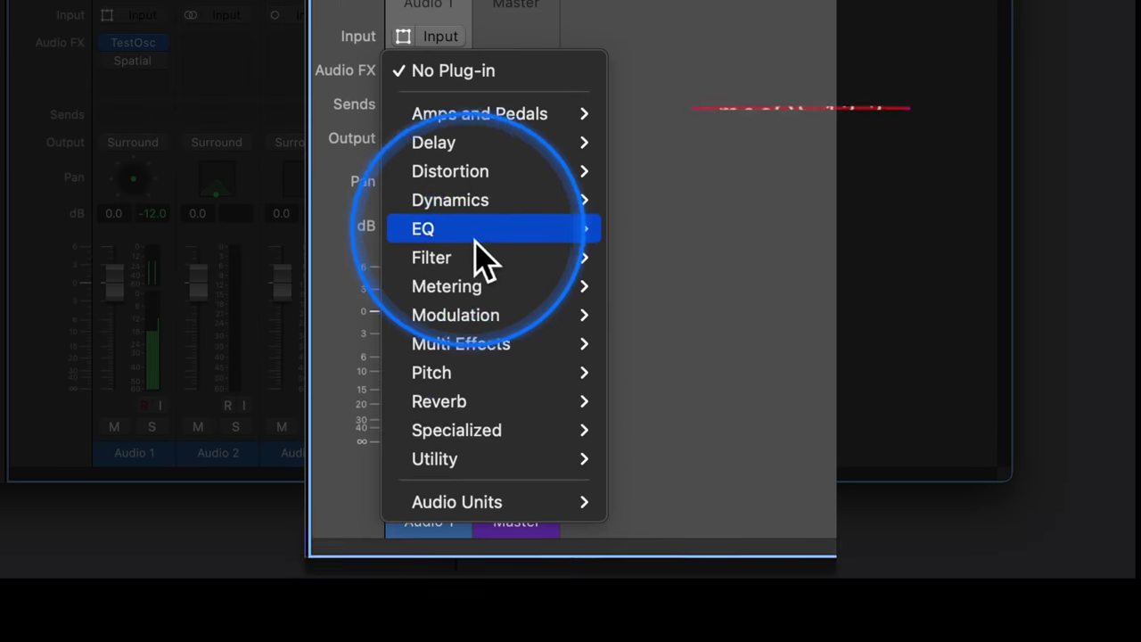
pyautogui.moveTo(483, 279)
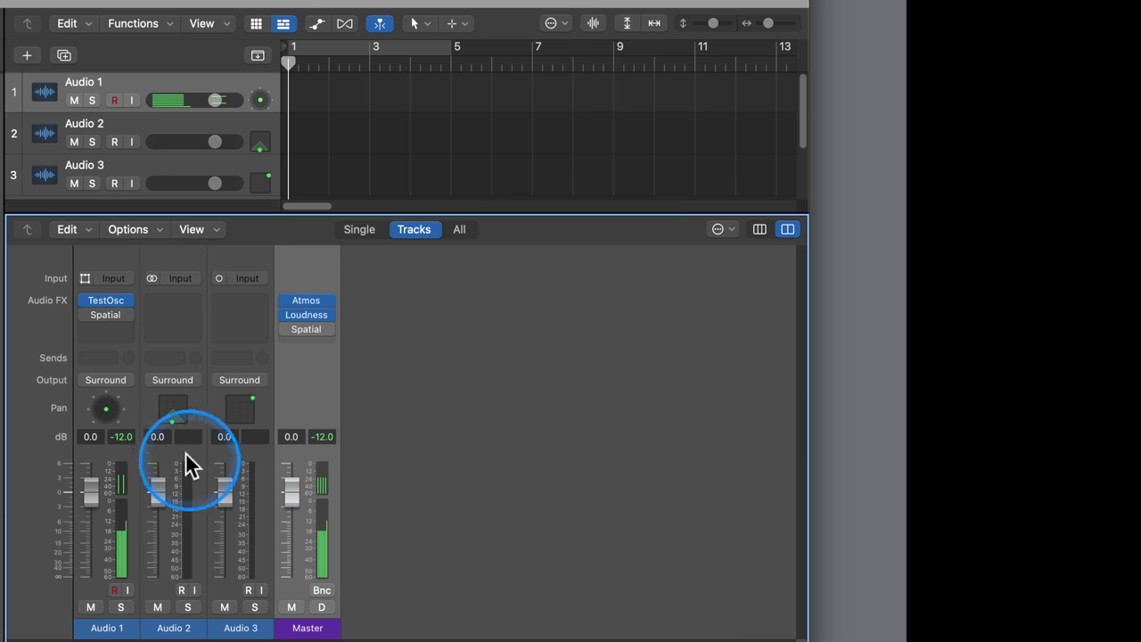
# Open Audio 1's Spatial Audio Monitoring window and review its formats, keeping Apple Renderer.
pyautogui.click(107, 315)
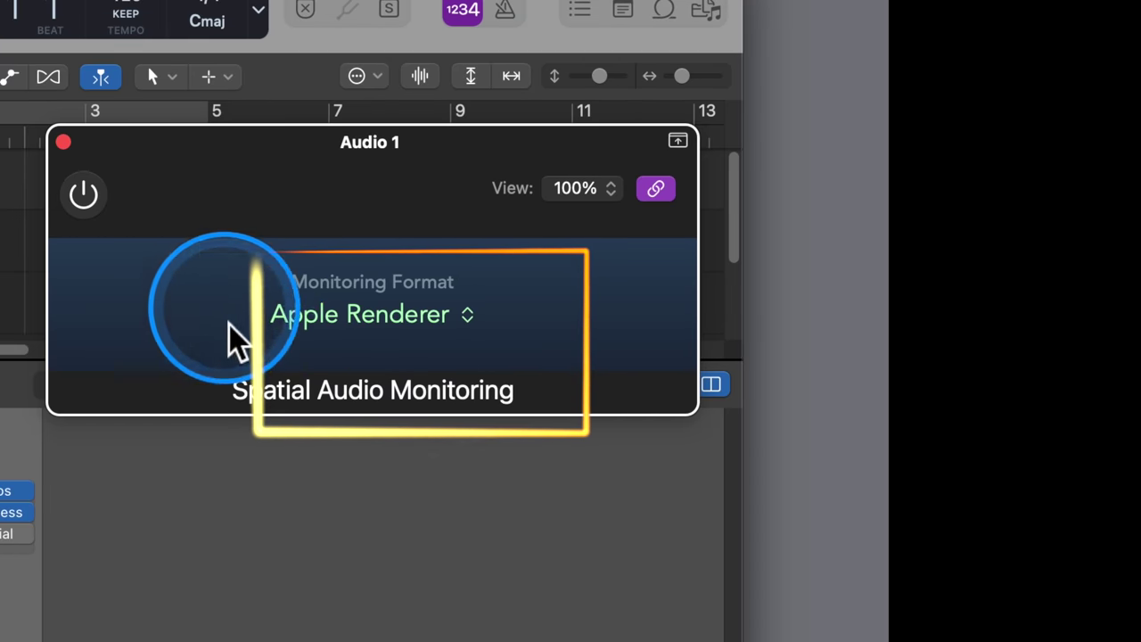
pyautogui.click(473, 321)
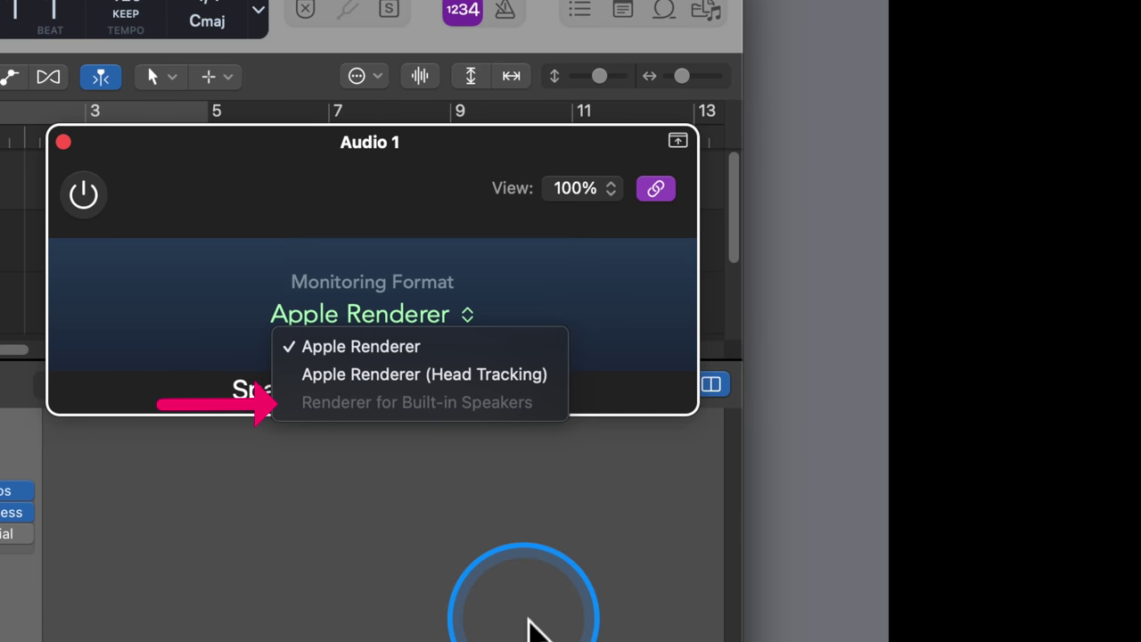
pyautogui.click(528, 628)
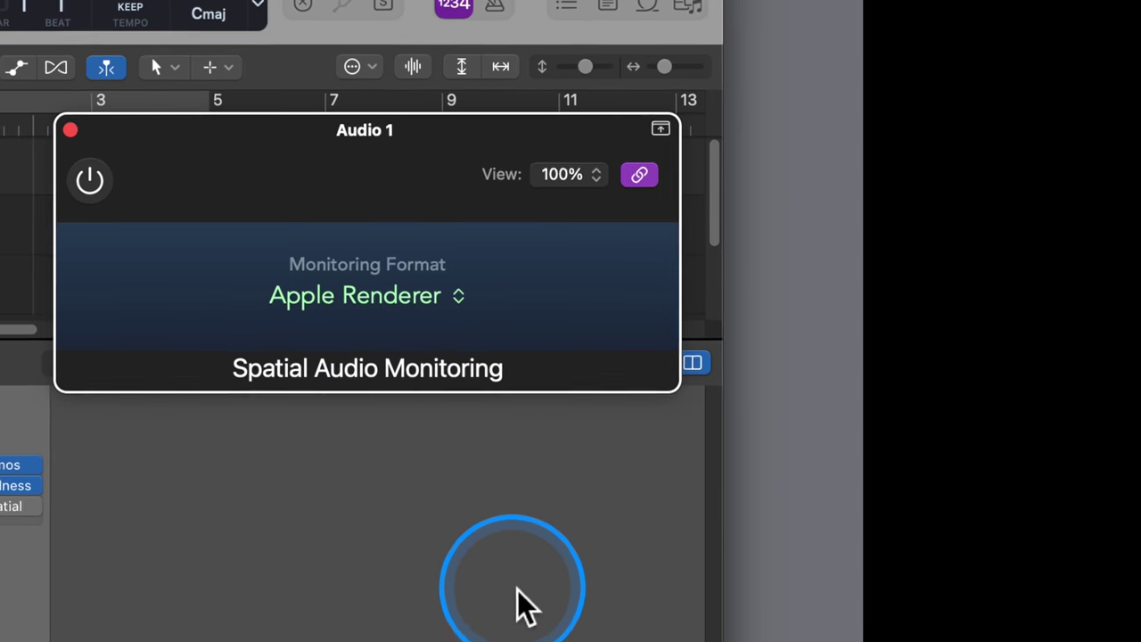
pyautogui.click(1, 494)
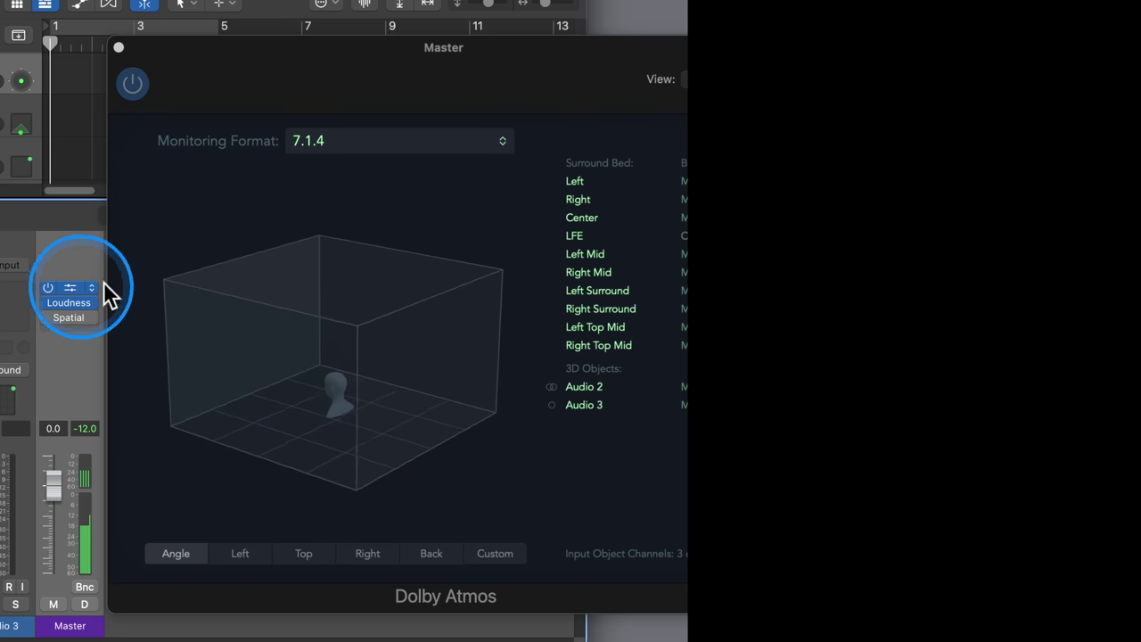
pyautogui.click(326, 159)
pyautogui.click(331, 152)
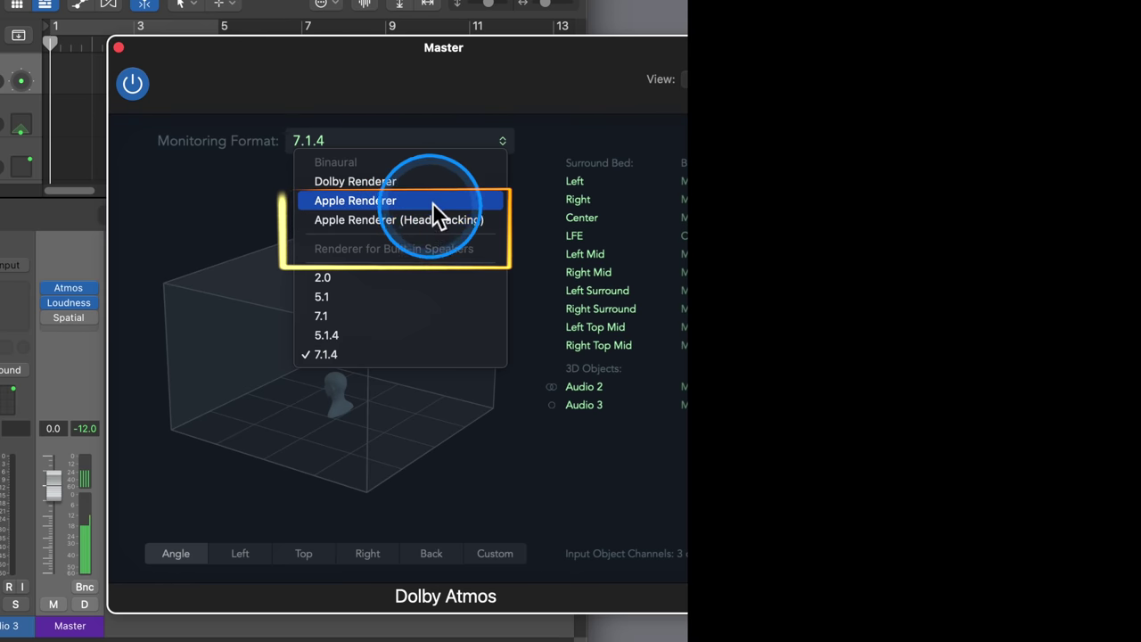
pyautogui.click(218, 232)
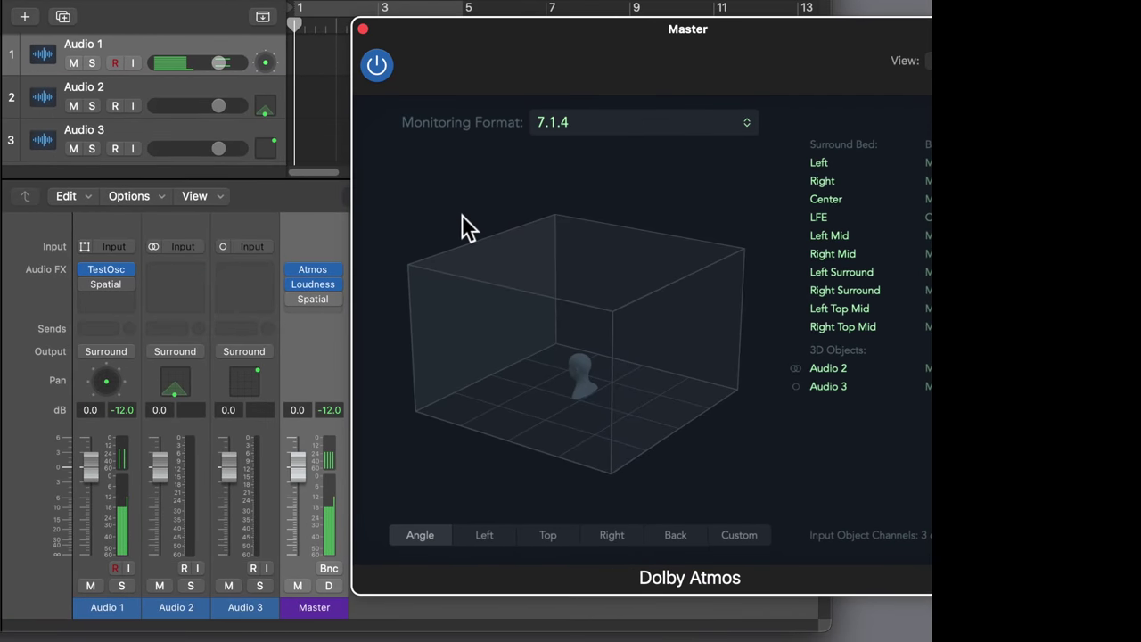
pyautogui.moveTo(257, 275)
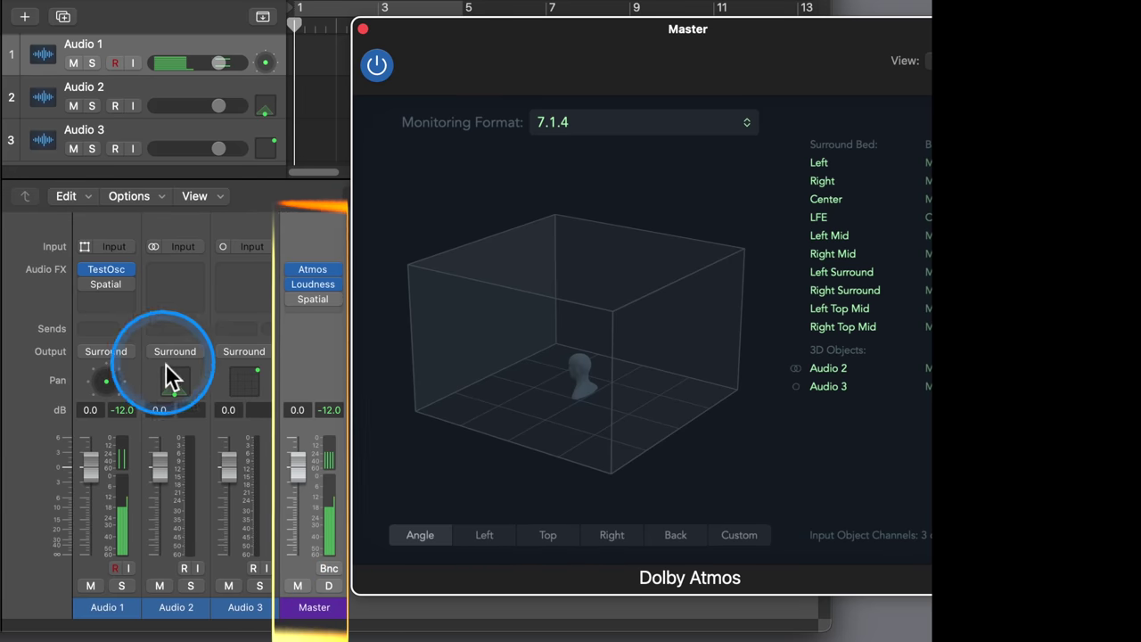
pyautogui.click(108, 284)
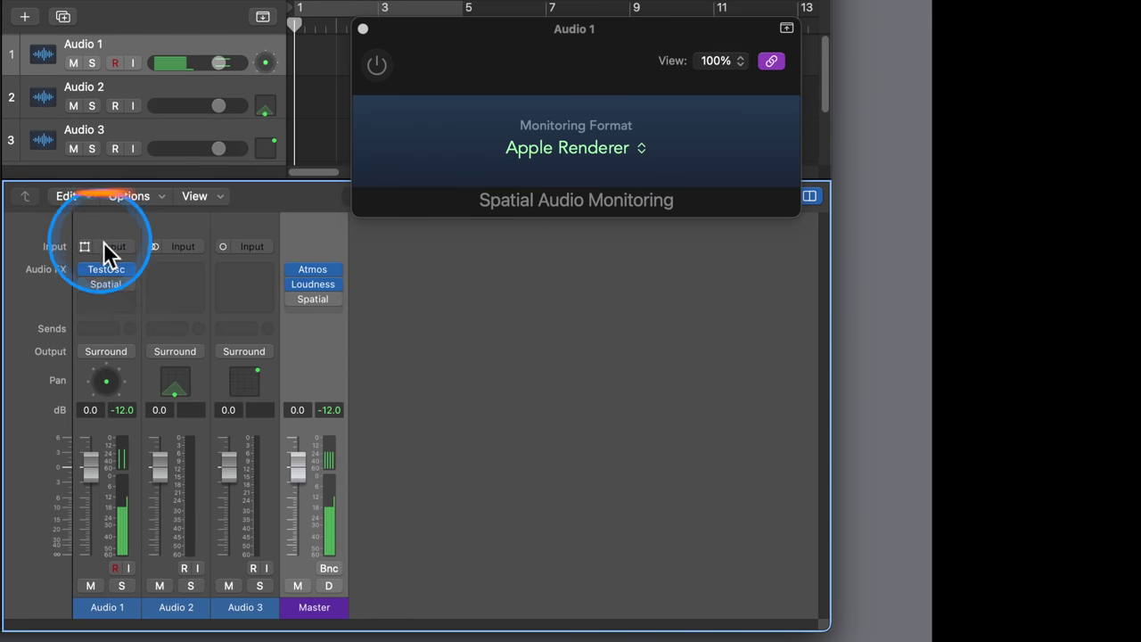
# Look through Audio 2's effects list and close it unchanged.
pyautogui.moveTo(130, 288)
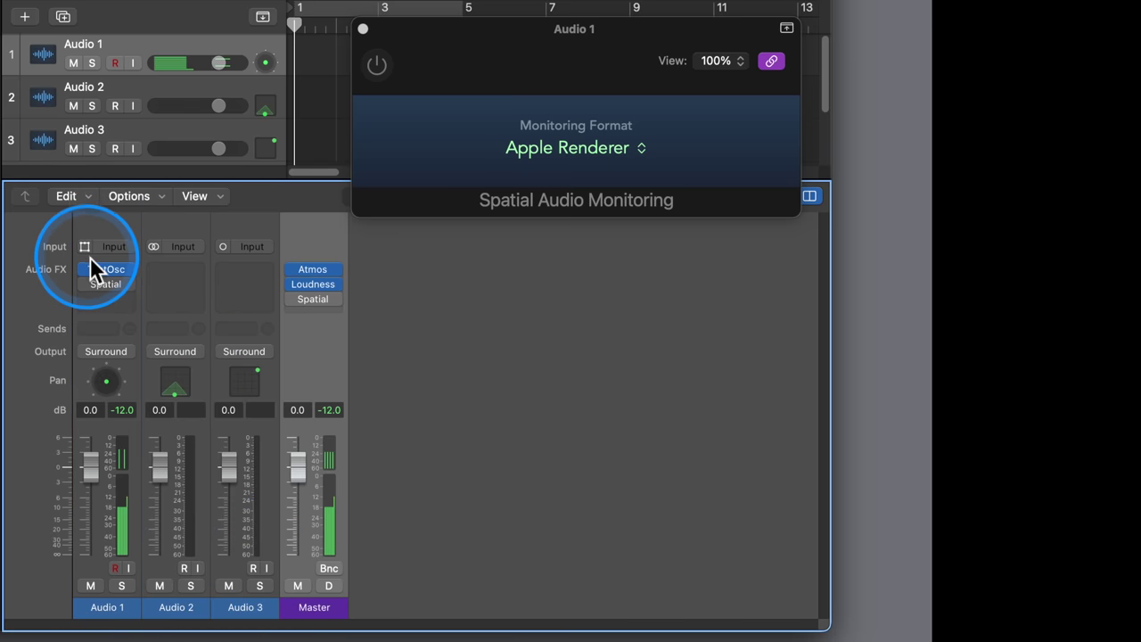
pyautogui.click(191, 271)
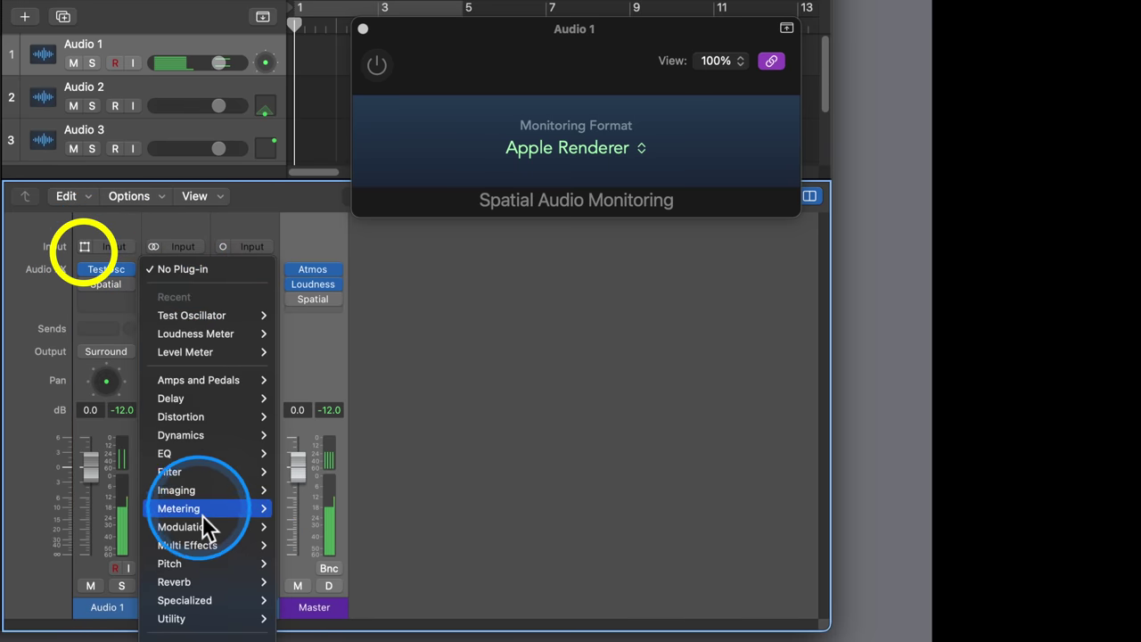
pyautogui.moveTo(205, 513)
pyautogui.moveTo(203, 492)
pyautogui.moveTo(380, 521)
pyautogui.click(455, 454)
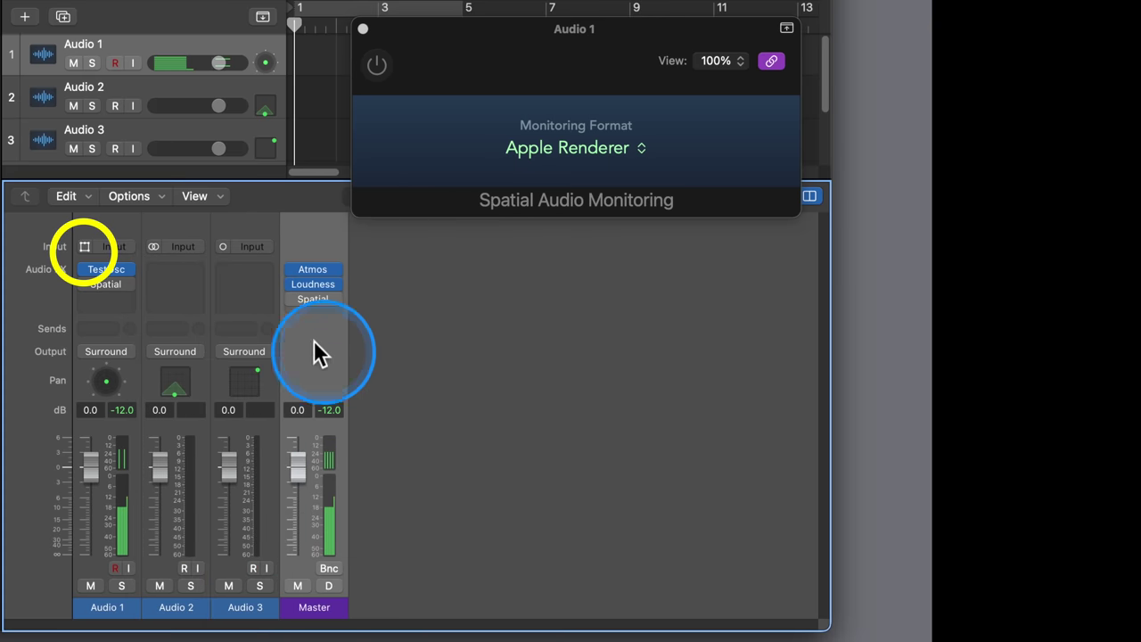
# Look through Audio 3's effects list and Audio 1's Spatial slot plug-in list, closing both unchanged.
pyautogui.click(253, 272)
pyautogui.moveTo(262, 492)
pyautogui.moveTo(411, 496)
pyautogui.click(434, 419)
pyautogui.click(133, 284)
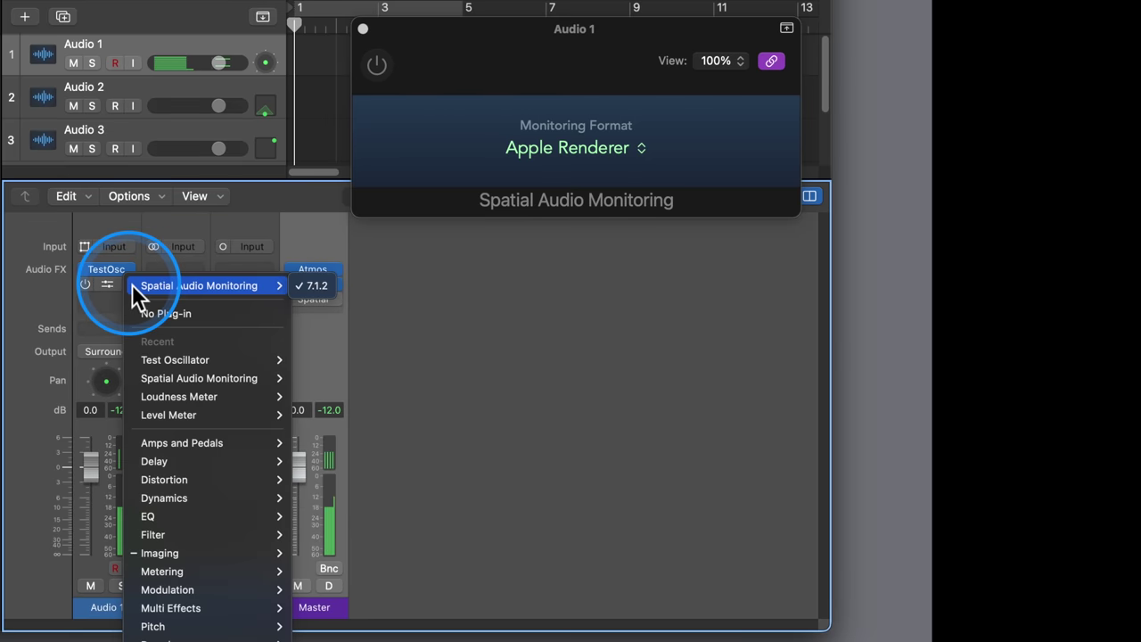
pyautogui.moveTo(178, 553)
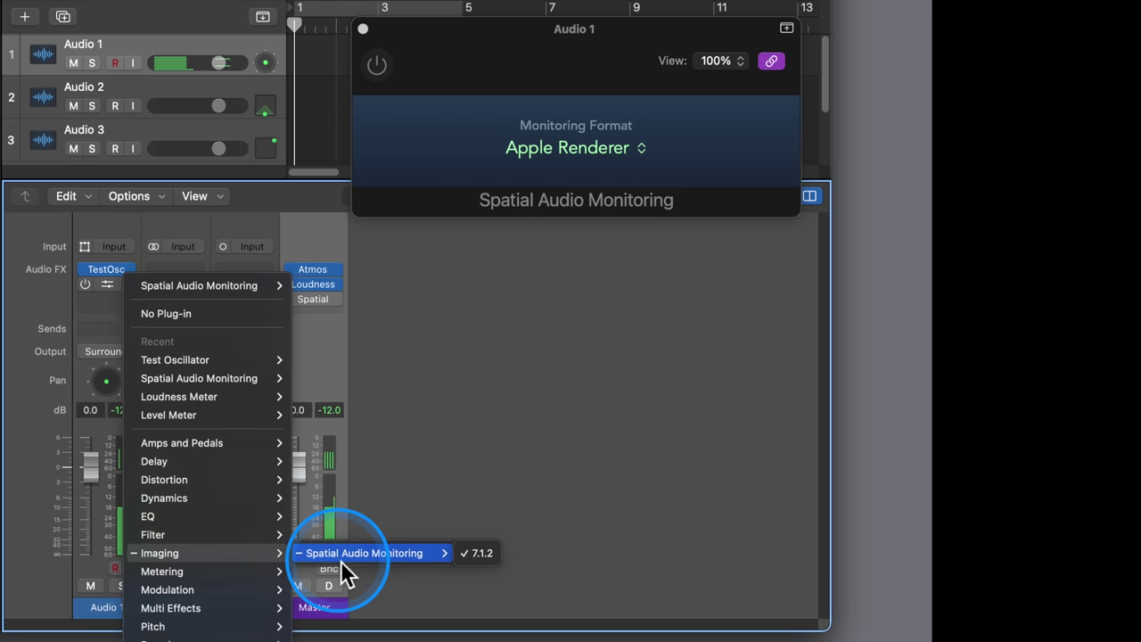
pyautogui.click(554, 451)
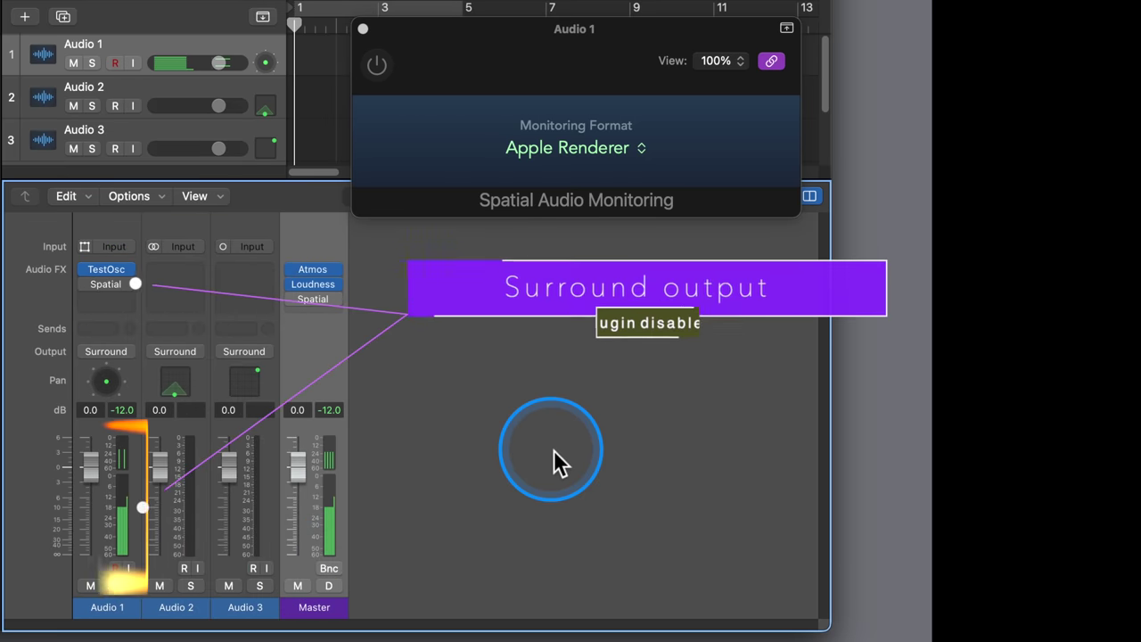
# Toggle Audio 1's Spatial Audio Monitoring on and off twice to compare spatial and surround output, ending bypassed.
pyautogui.moveTo(85, 290)
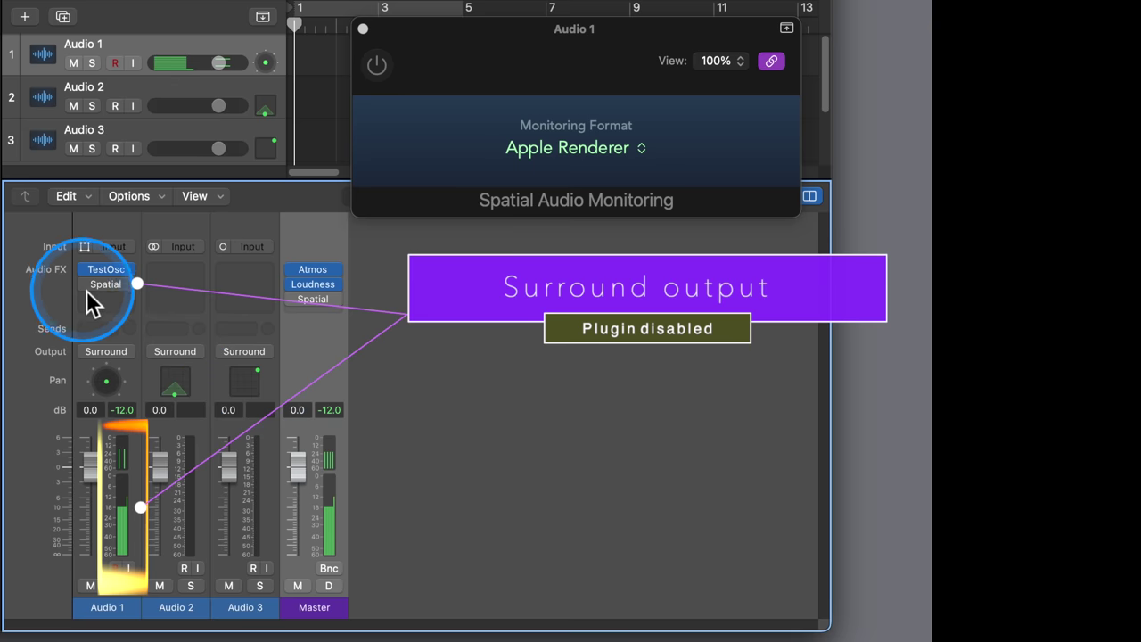
pyautogui.click(88, 287)
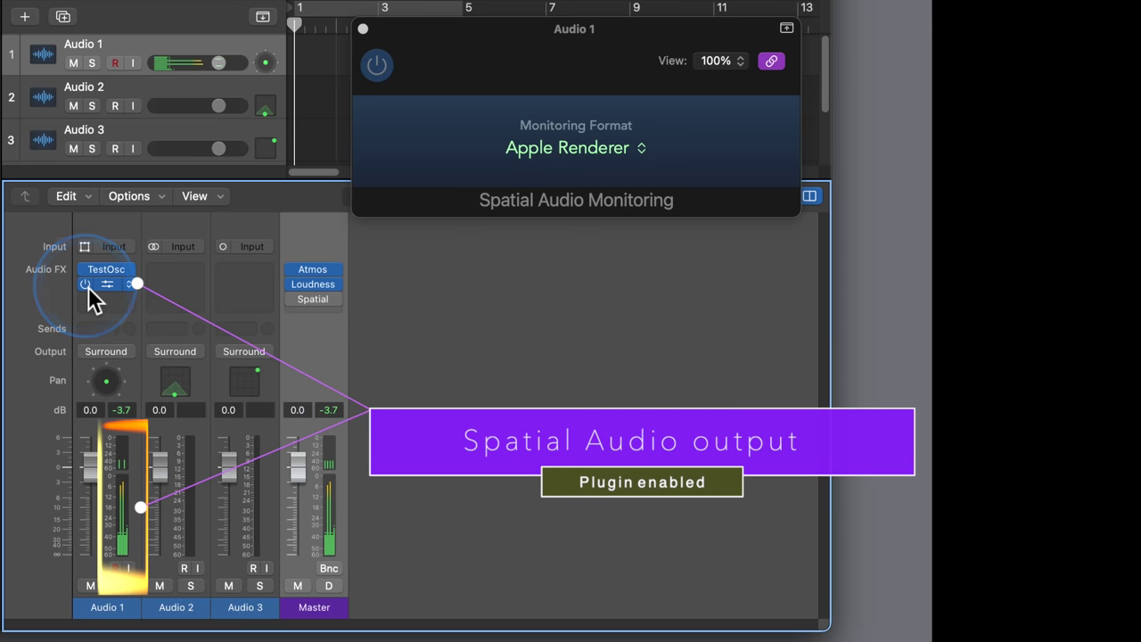
pyautogui.moveTo(88, 287); pyautogui.dragTo(130, 511)
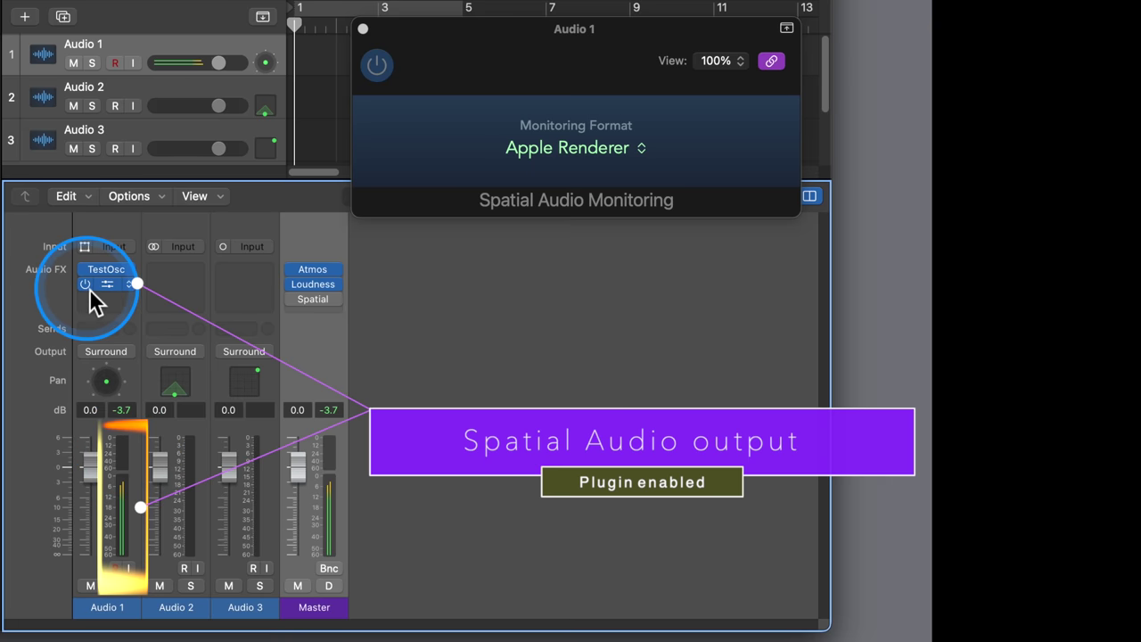
pyautogui.click(85, 283)
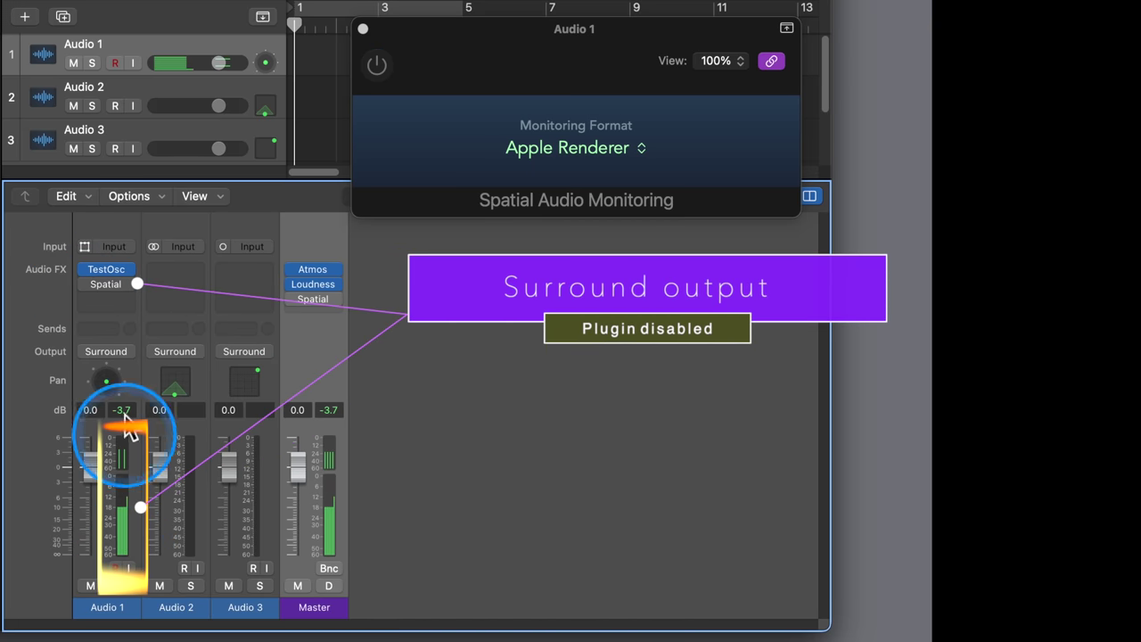
pyautogui.click(86, 285)
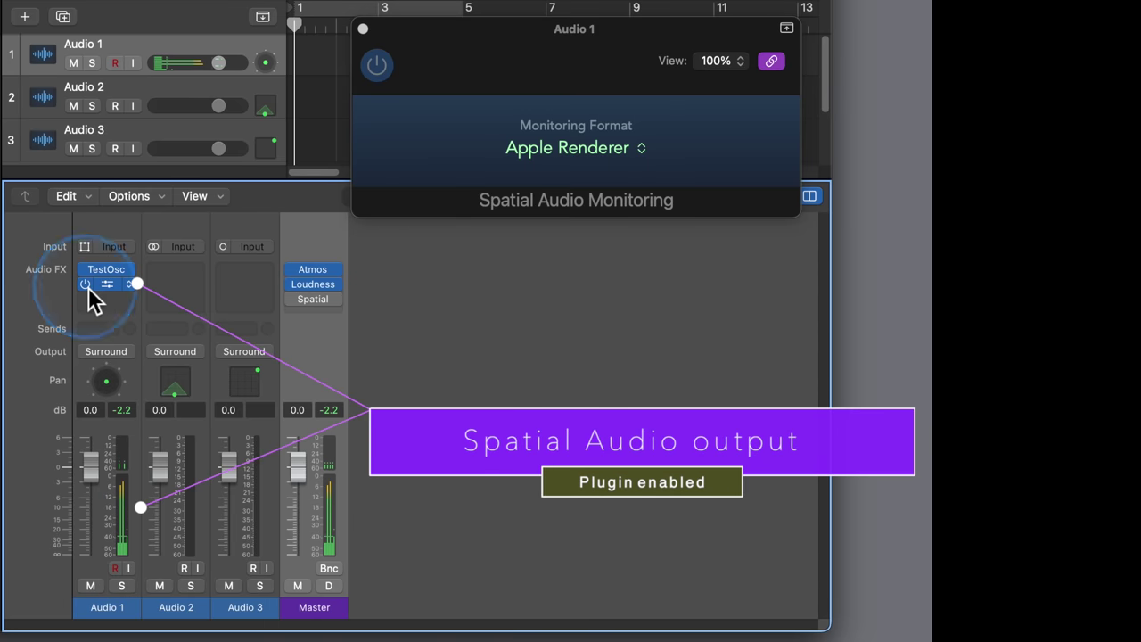
pyautogui.click(87, 286)
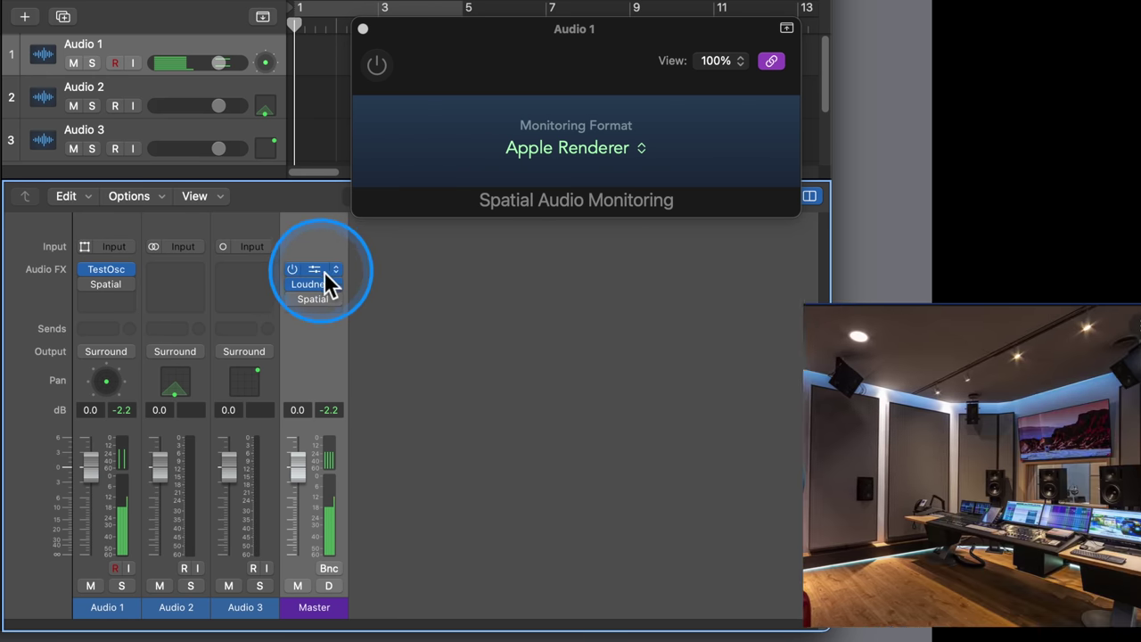
# Open the Master's Dolby Atmos plug-in and confirm its monitoring format is 7.1.4.
pyautogui.click(313, 273)
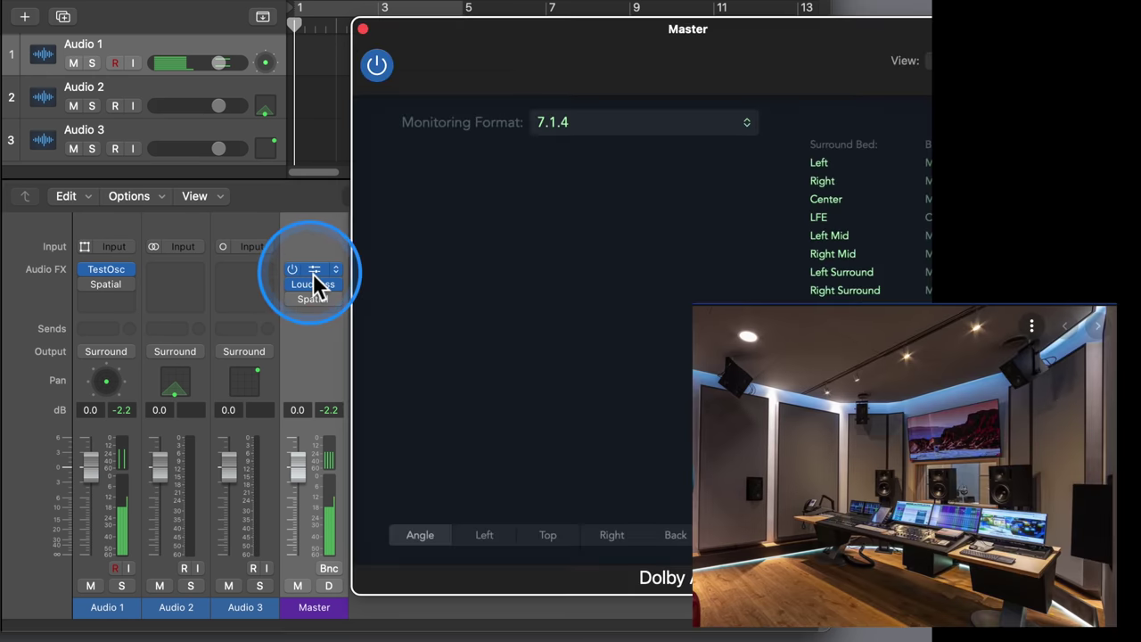
pyautogui.click(622, 128)
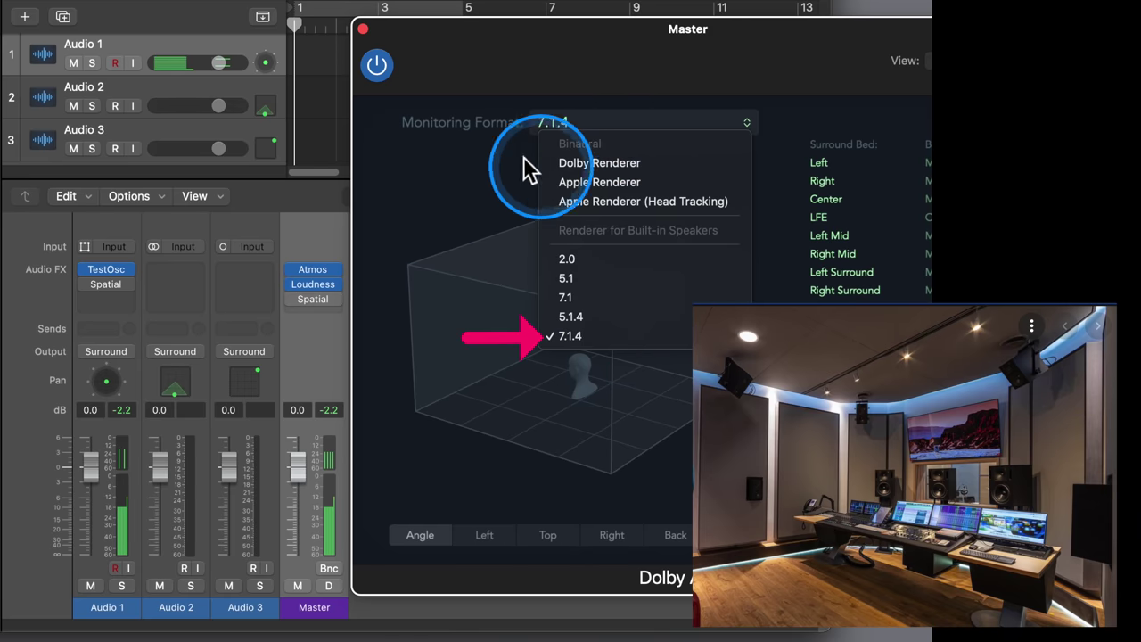
pyautogui.click(604, 344)
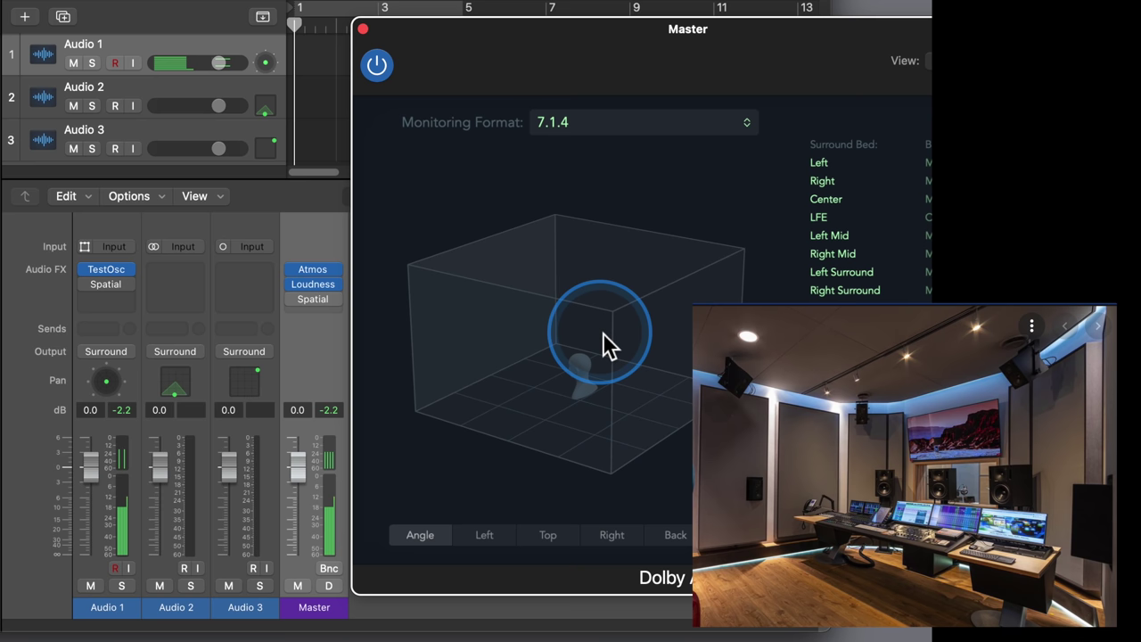
pyautogui.click(646, 254)
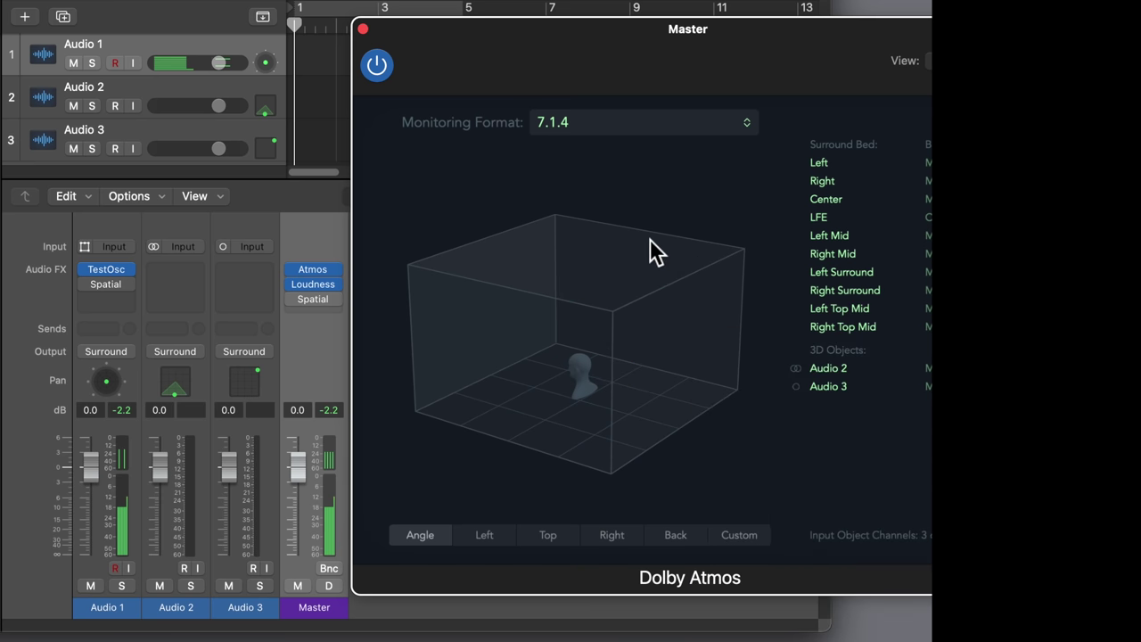
# Recheck that the format stays 7.1.4, then open the Master's Spatial Audio Monitoring plug-in.
pyautogui.click(684, 128)
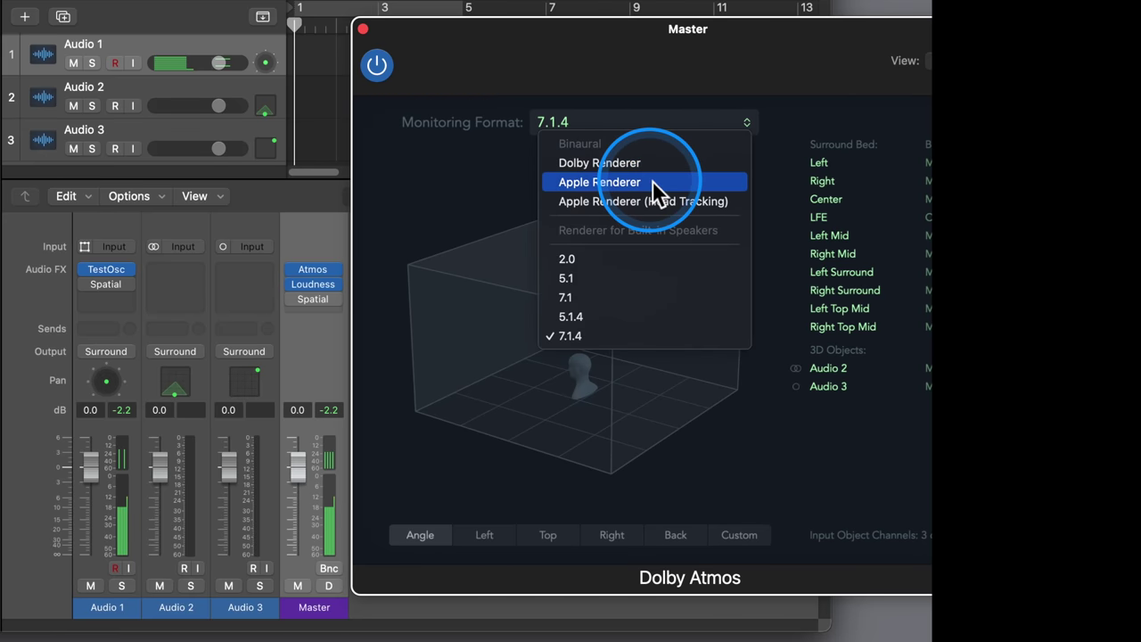
pyautogui.click(320, 238)
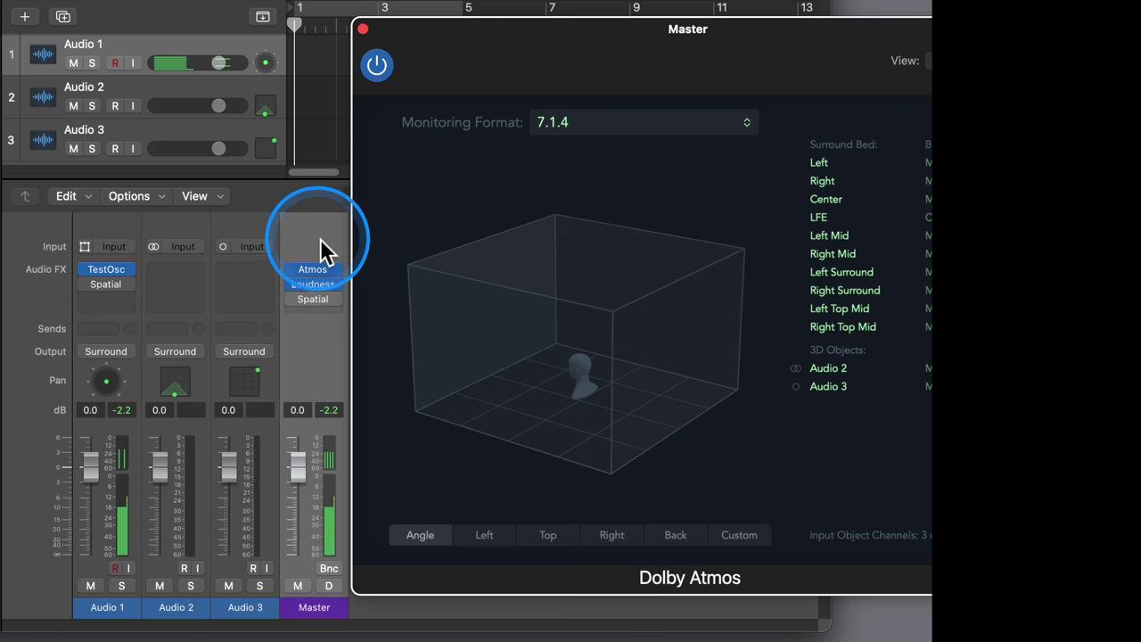
pyautogui.moveTo(314, 298)
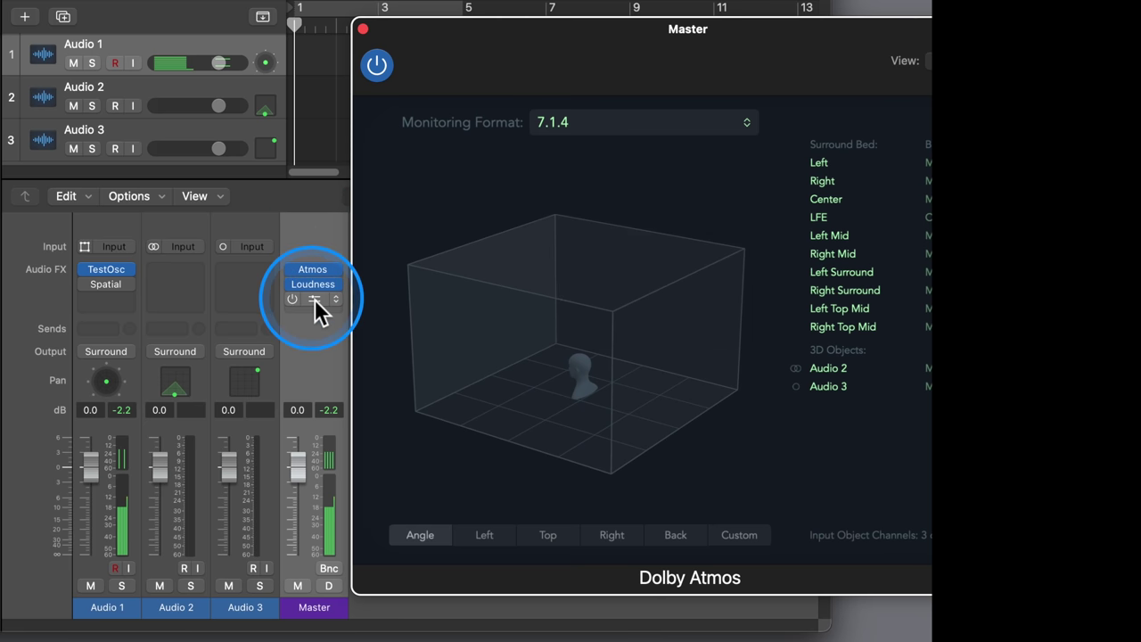
pyautogui.click(314, 298)
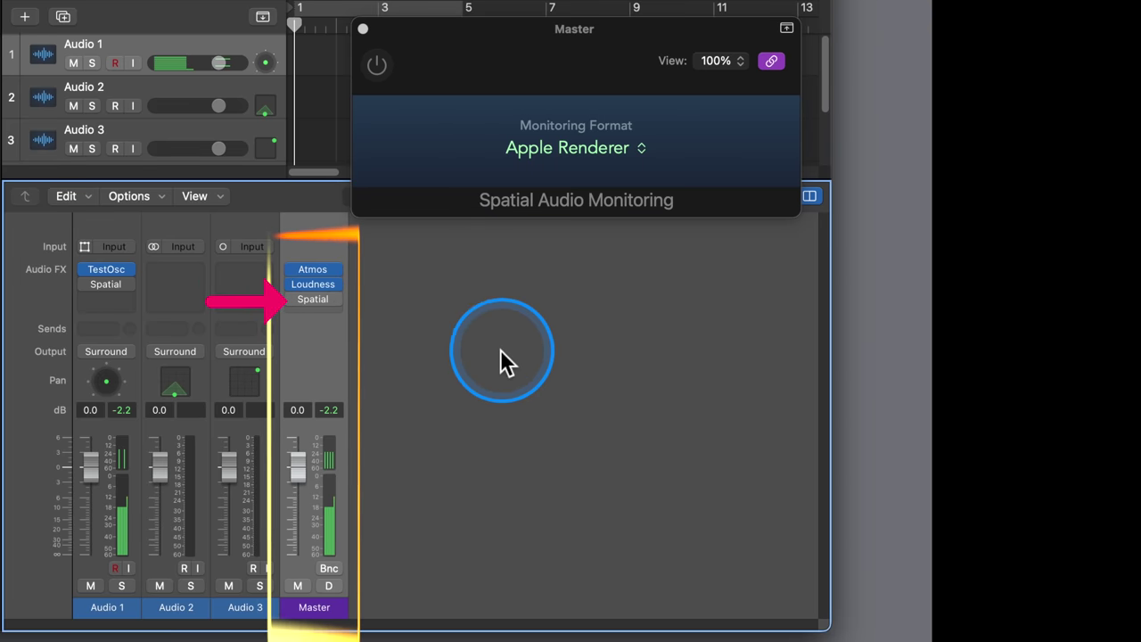
# Enable the Master's Spatial Audio Monitoring for spatial output, then bypass it to return to 7.1.4.
pyautogui.moveTo(347, 291)
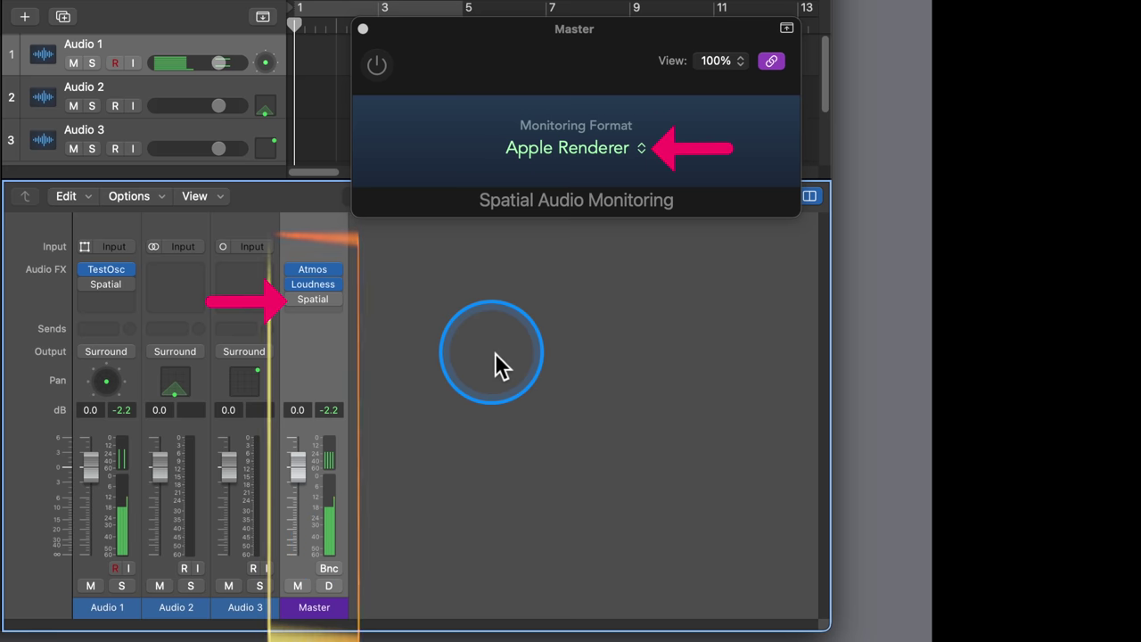
pyautogui.click(315, 299)
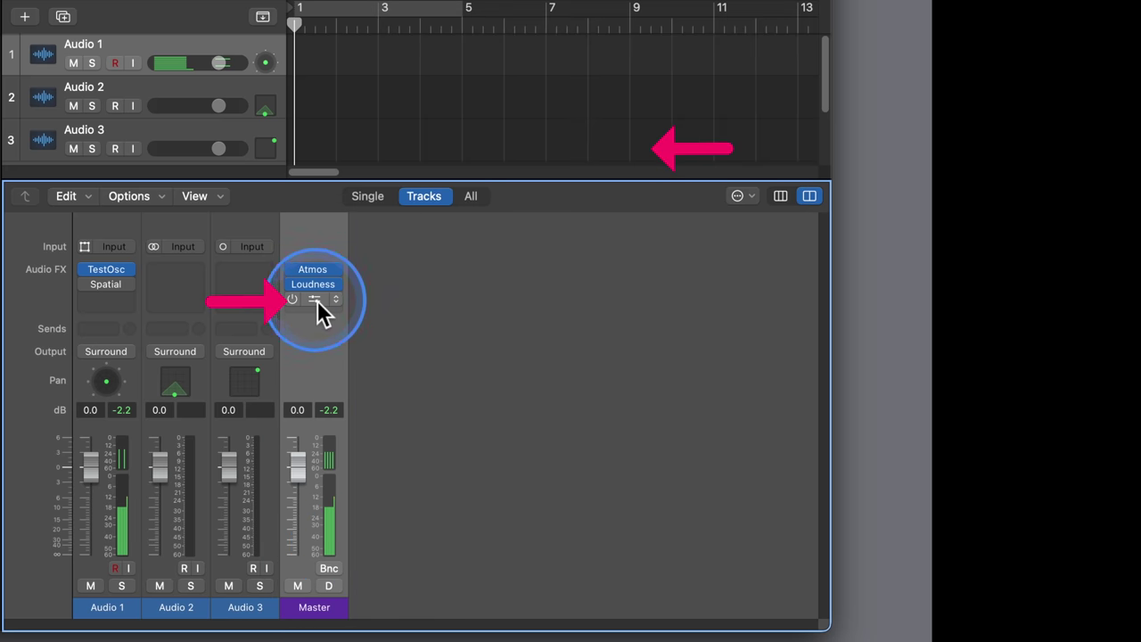
pyautogui.click(315, 299)
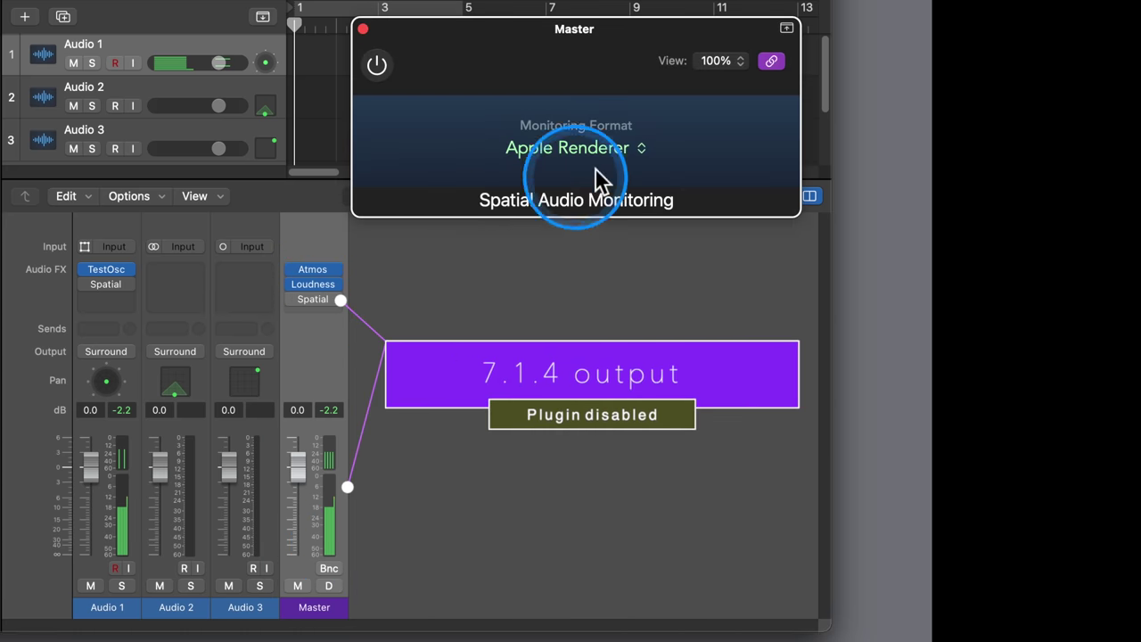
pyautogui.click(294, 300)
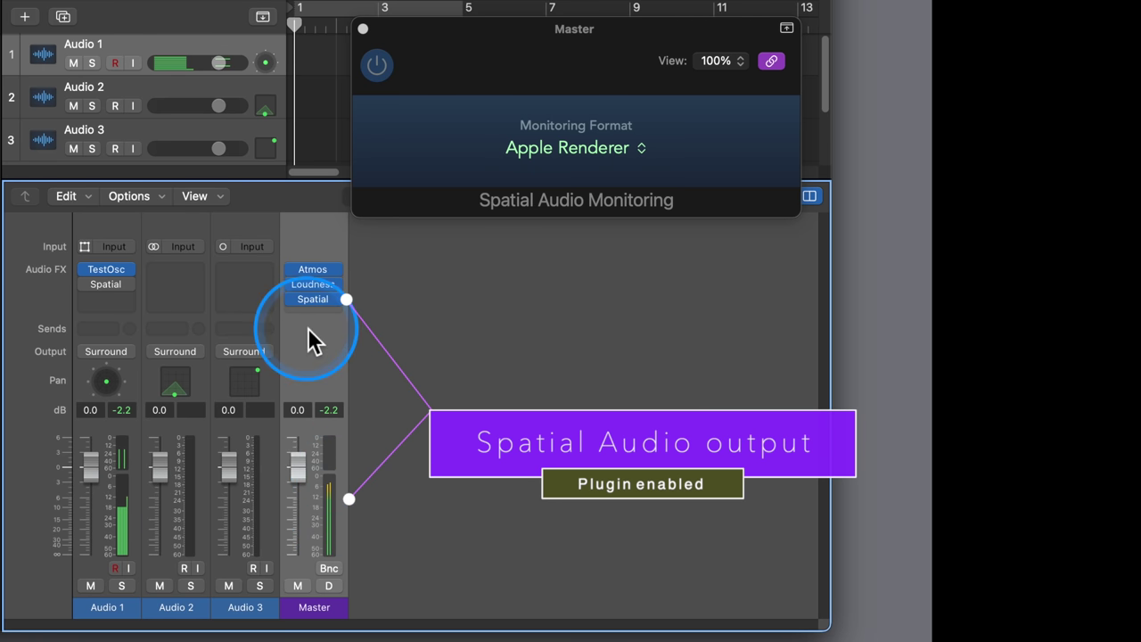
pyautogui.click(293, 299)
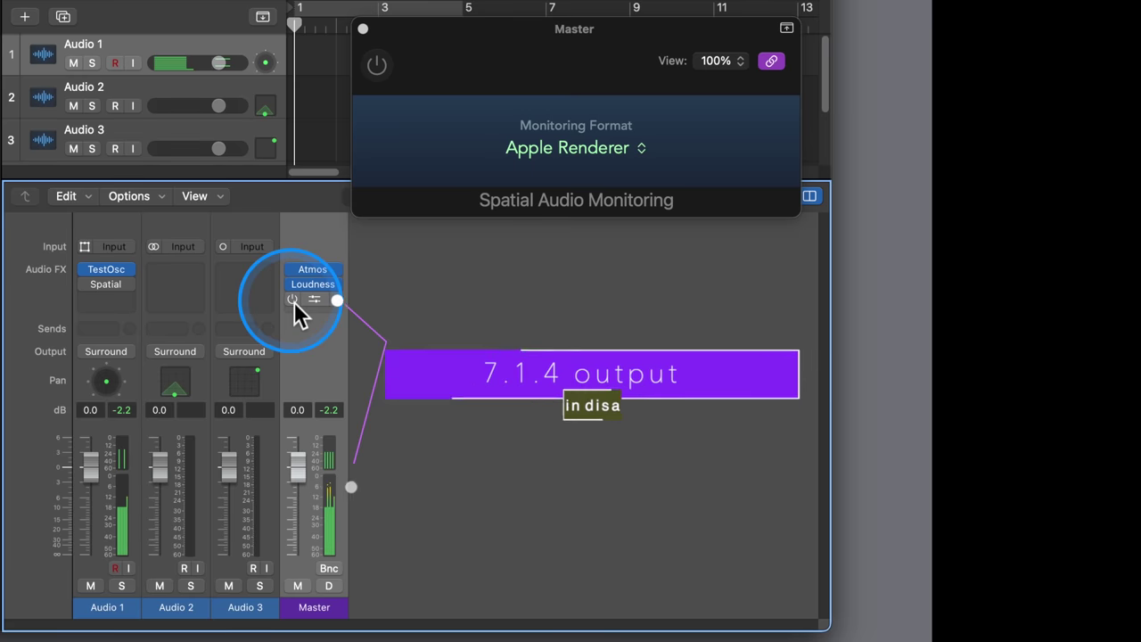